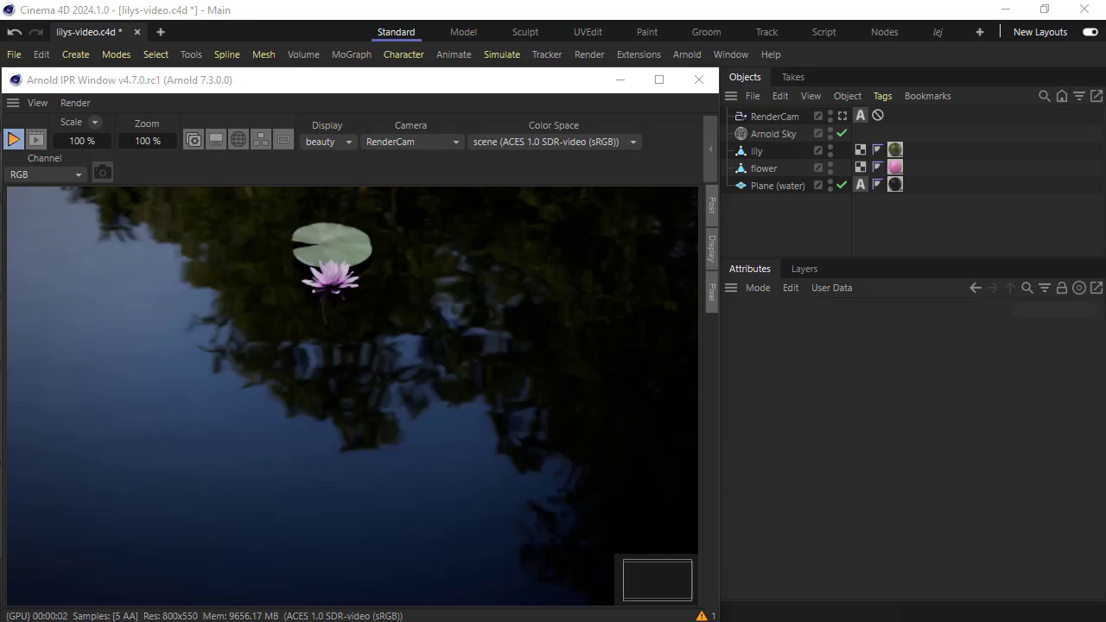
Create an Arnold Scatter object and parent the lily and flower objects under it.
click(686, 55)
mouse_move(729, 208)
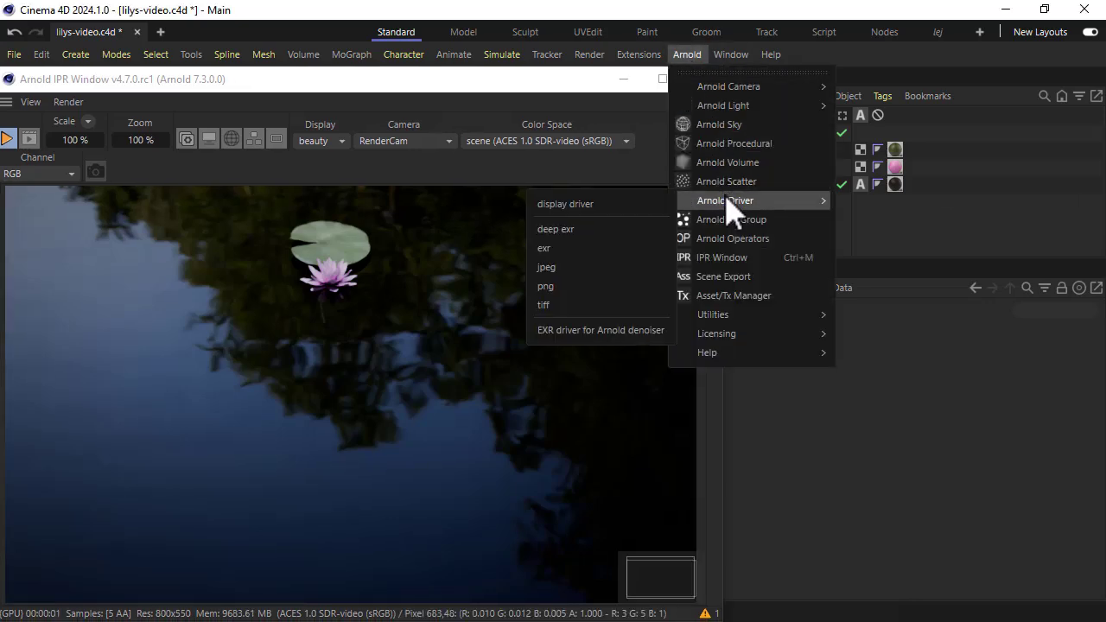
click(727, 183)
drag(790, 117, 789, 210)
drag(761, 170, 790, 148)
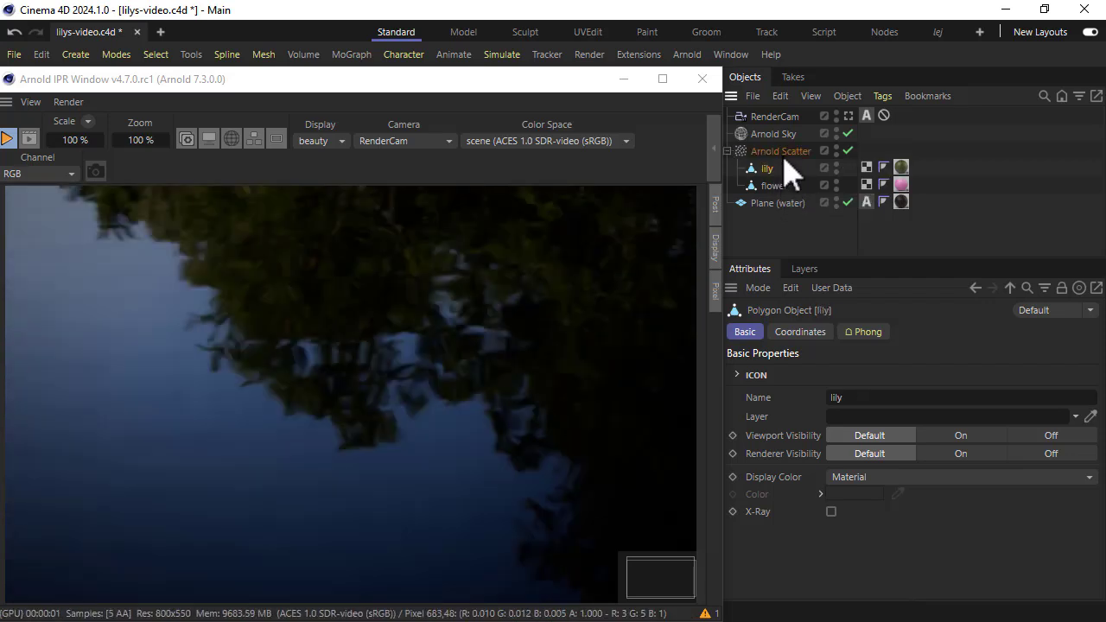
Link Plane (water) as the Arnold Scatter's distribution surface.
click(773, 151)
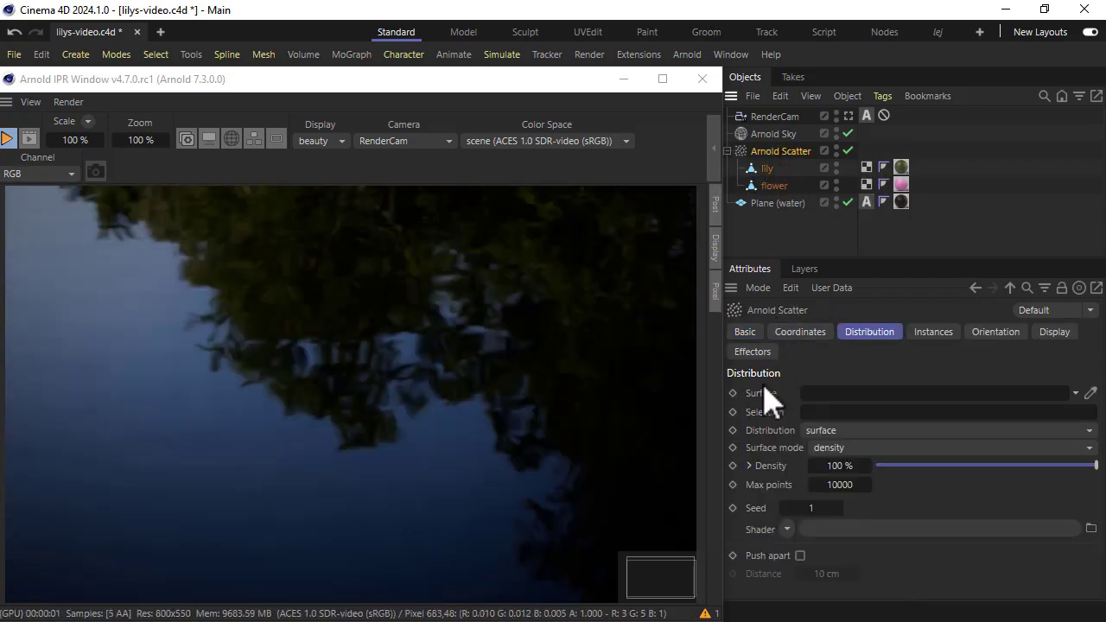
drag(775, 203, 836, 399)
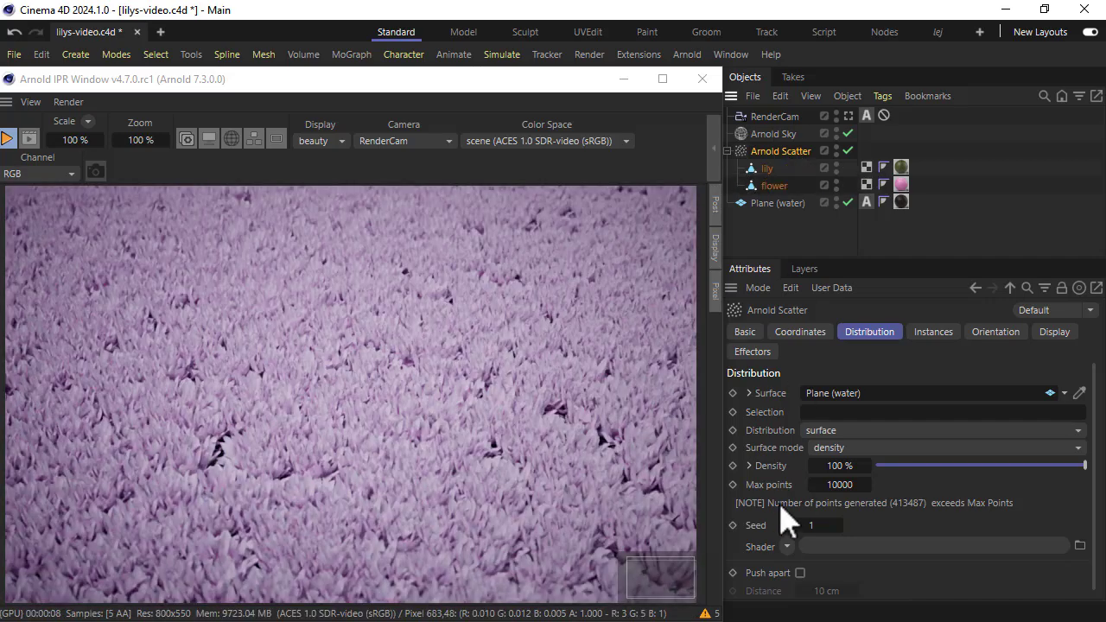
Edit Max points, then give scattered objects 0.5 scale with 100% scale variation.
double_click(841, 484)
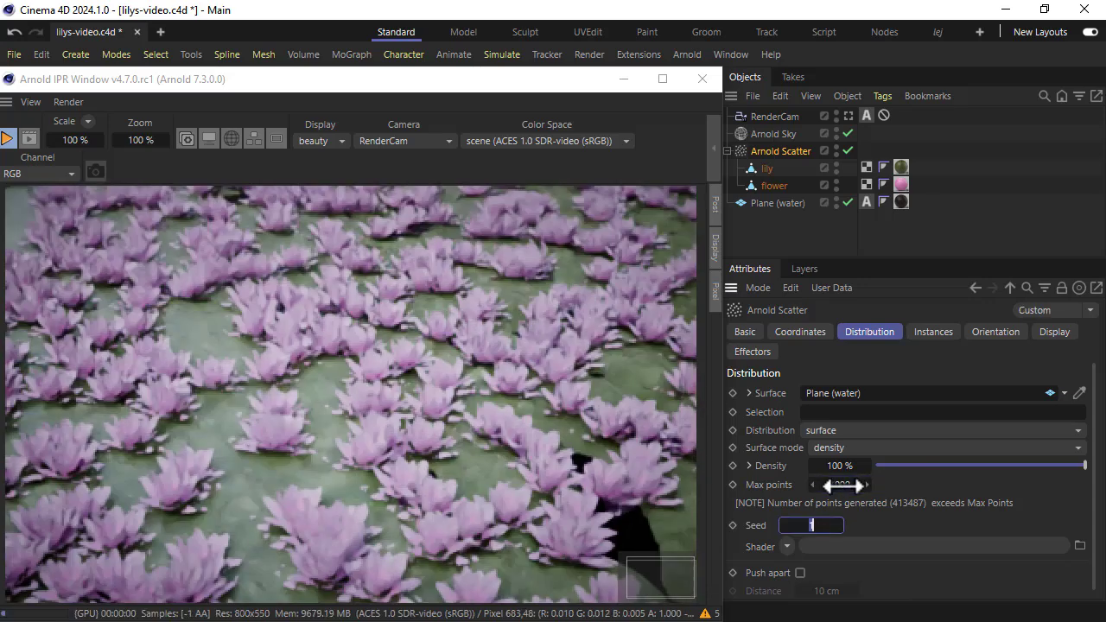
click(985, 337)
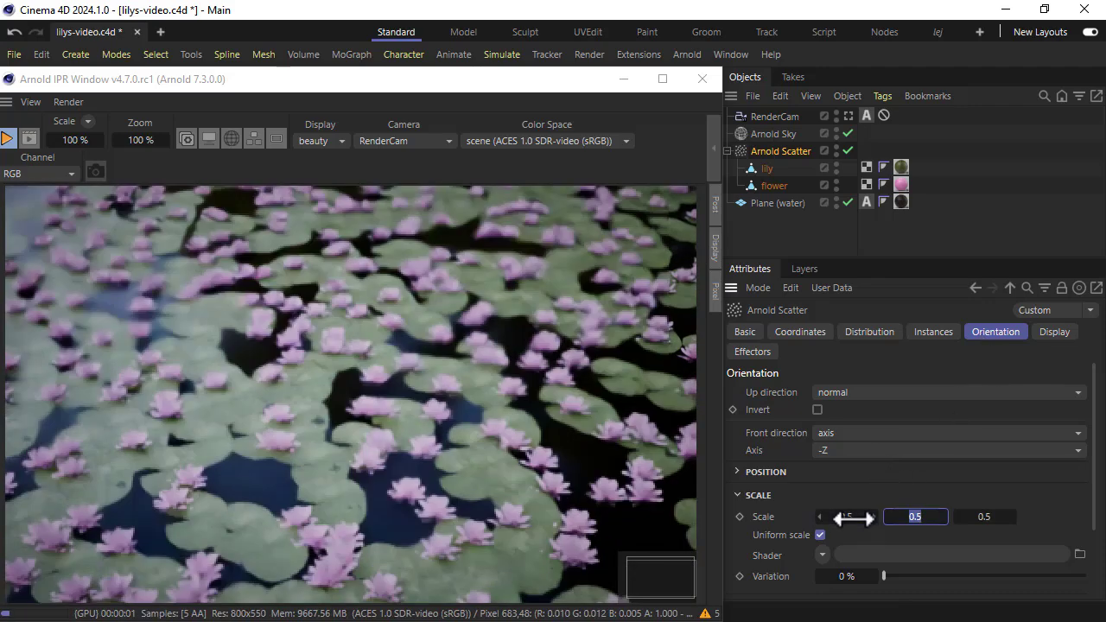
drag(885, 576, 1085, 594)
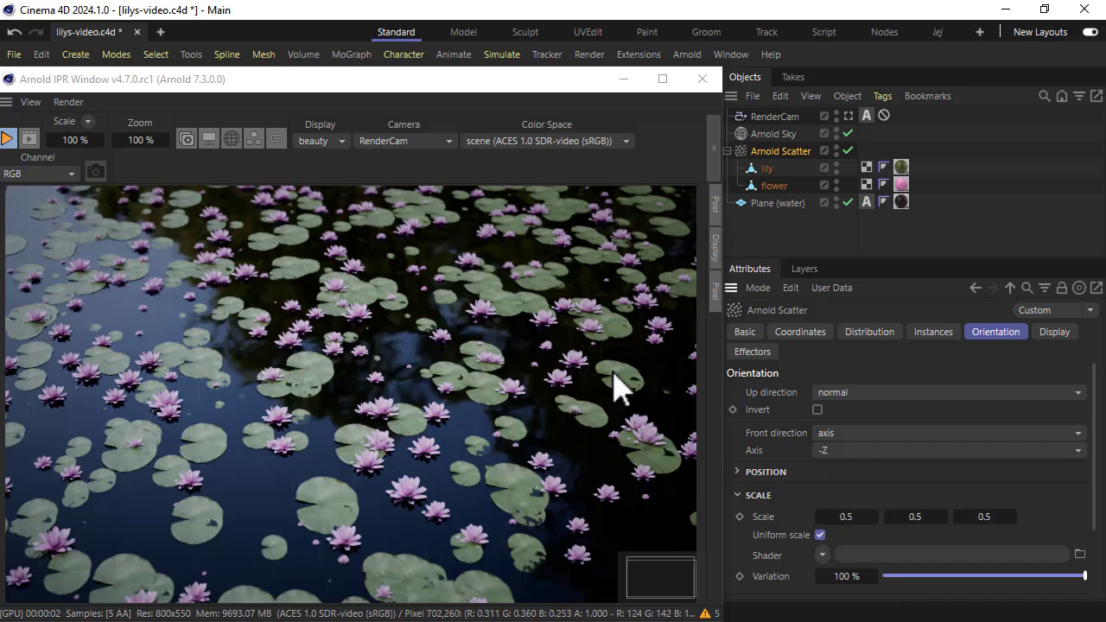
Set the scatter rotation to 360° with 100% rotation variation.
click(765, 496)
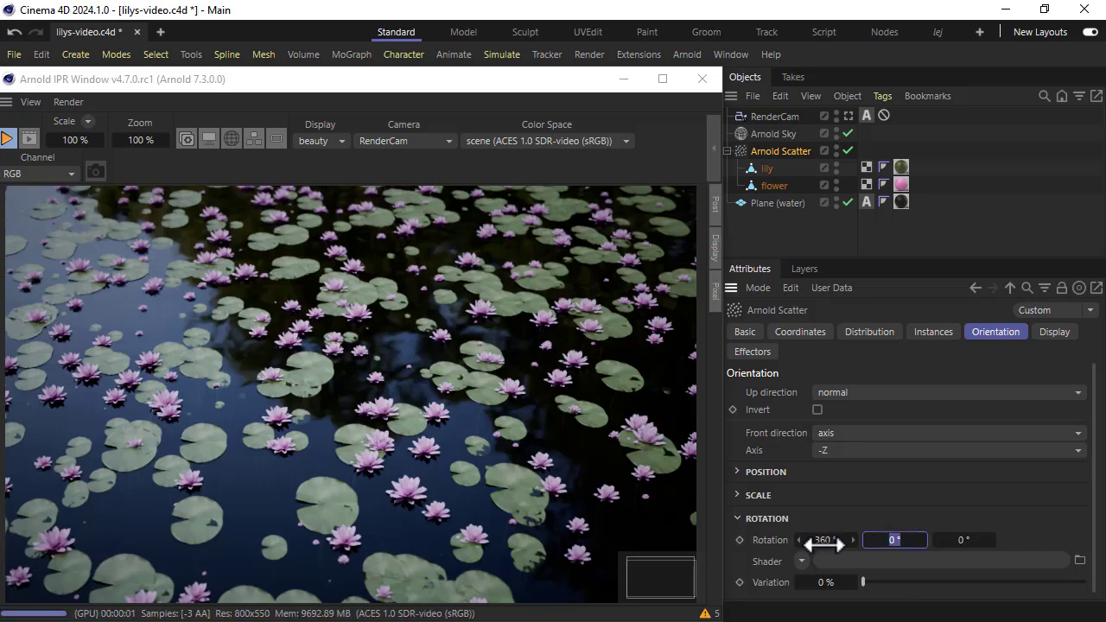
key(Tab)
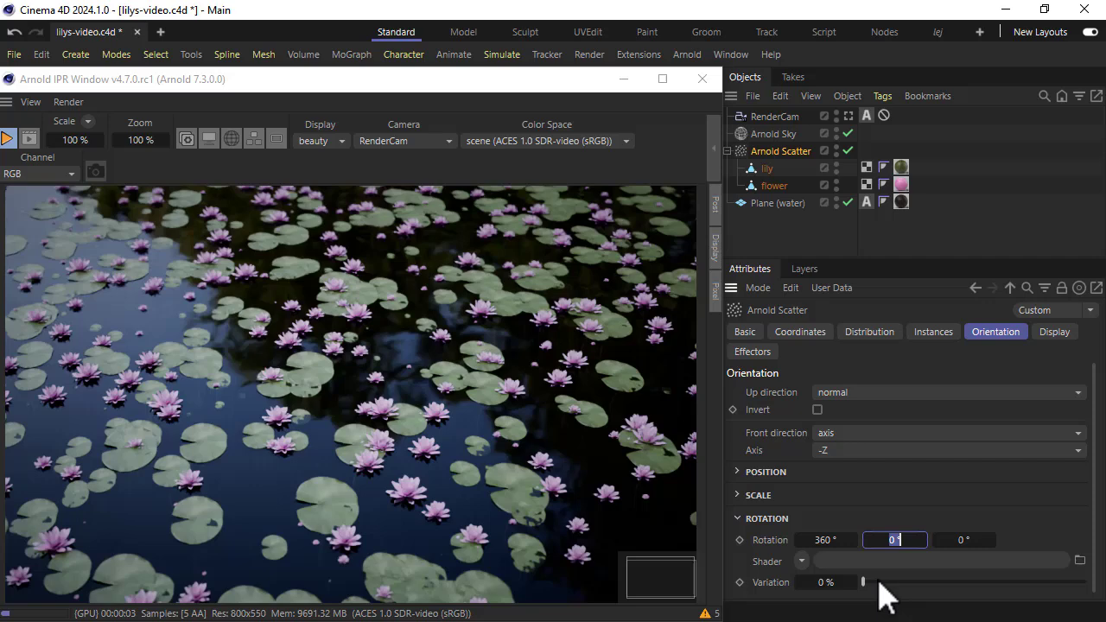
drag(863, 582, 1084, 582)
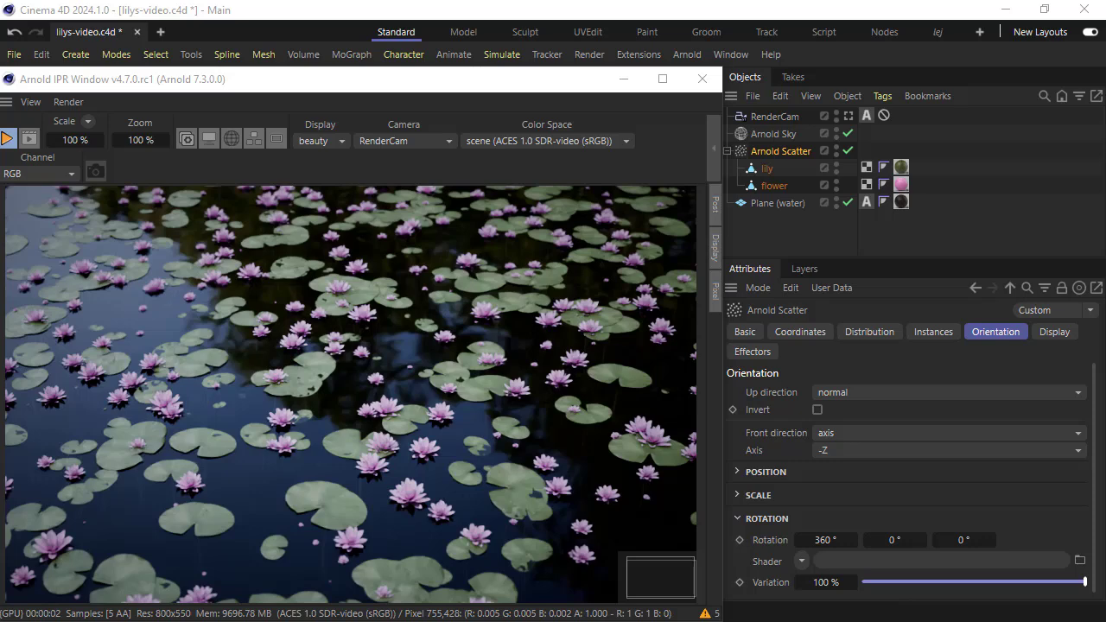
Add a Shader effector to the scene from the MoGraph Effector menu.
click(347, 54)
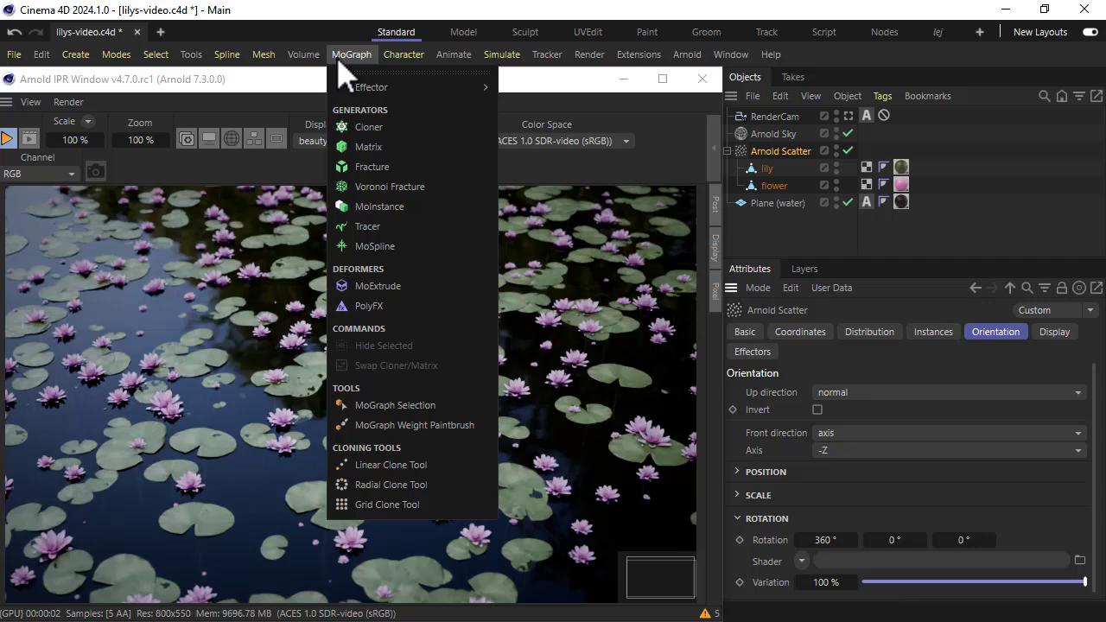
mouse_move(359, 90)
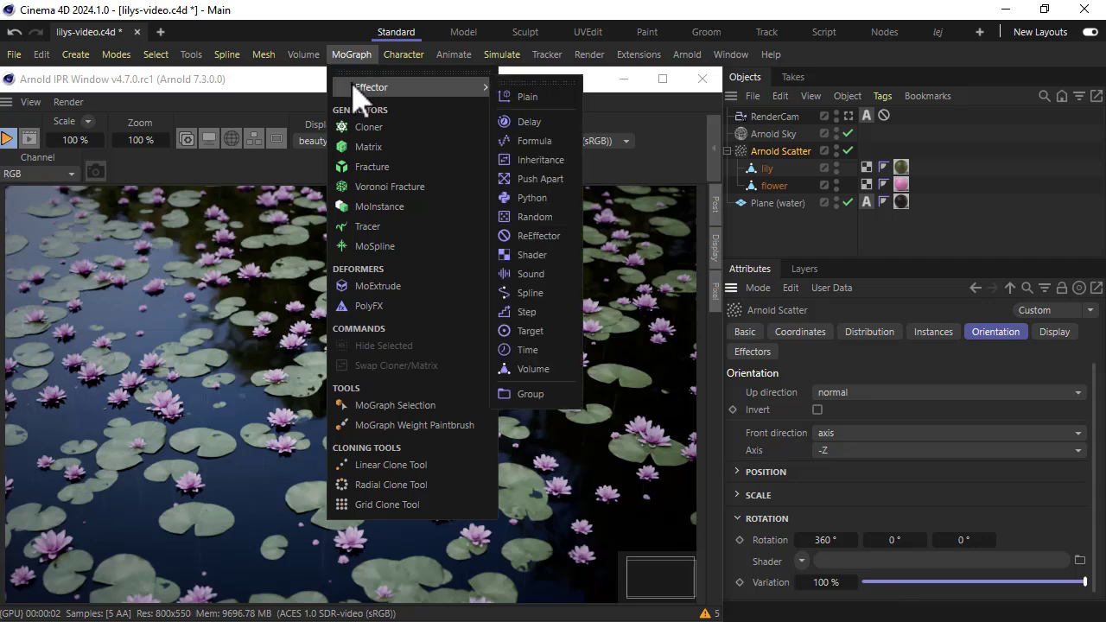
click(536, 255)
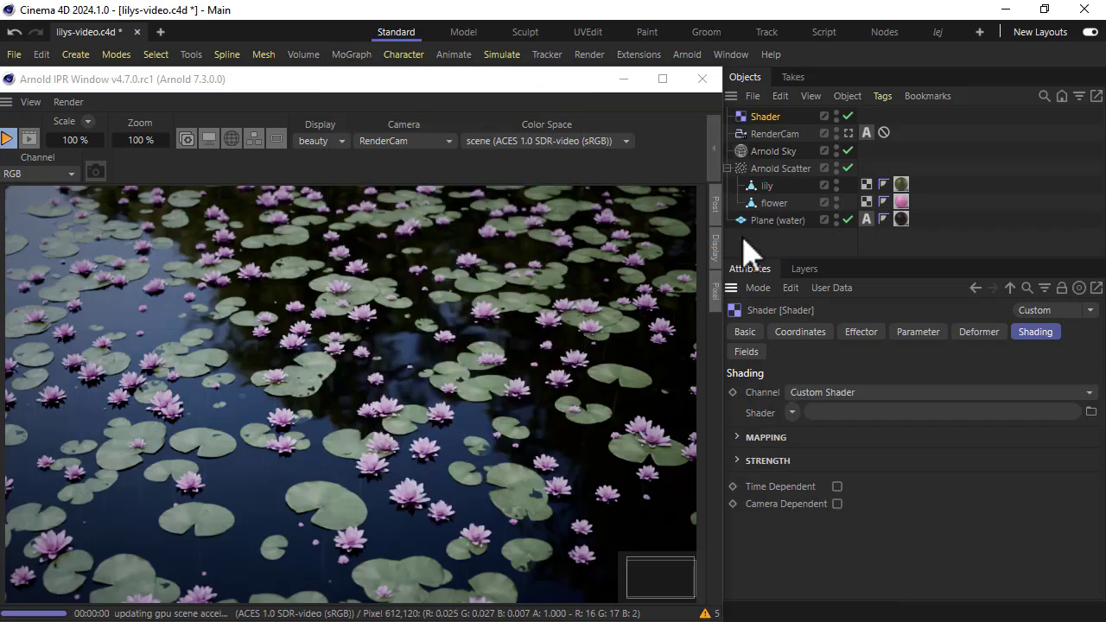
Add the Shader effector to Arnold Scatter's effectors list.
click(782, 170)
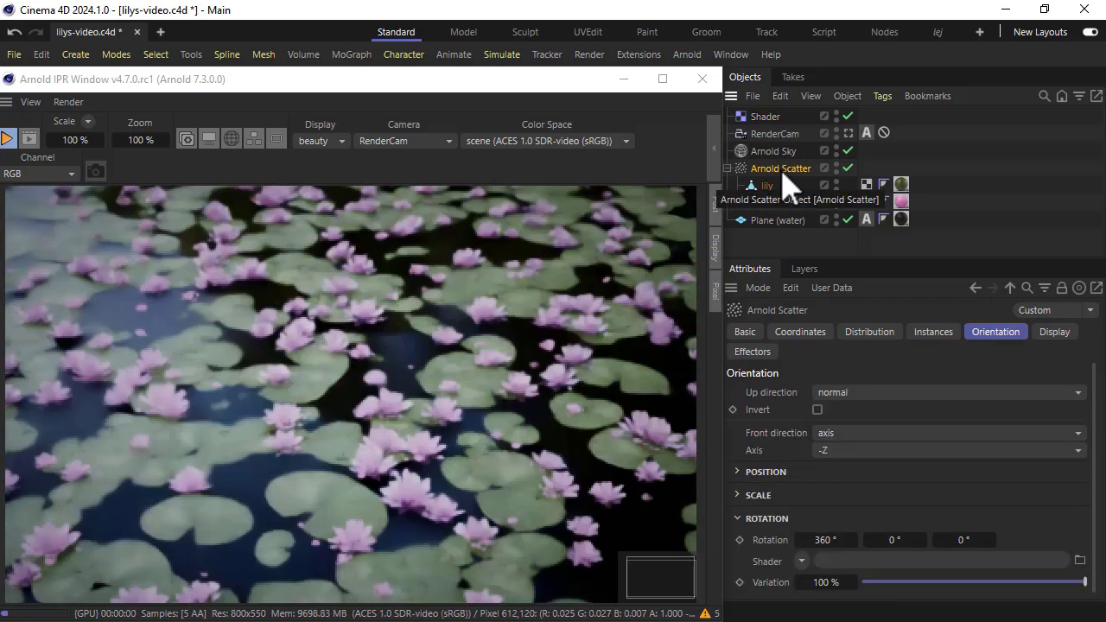
click(753, 353)
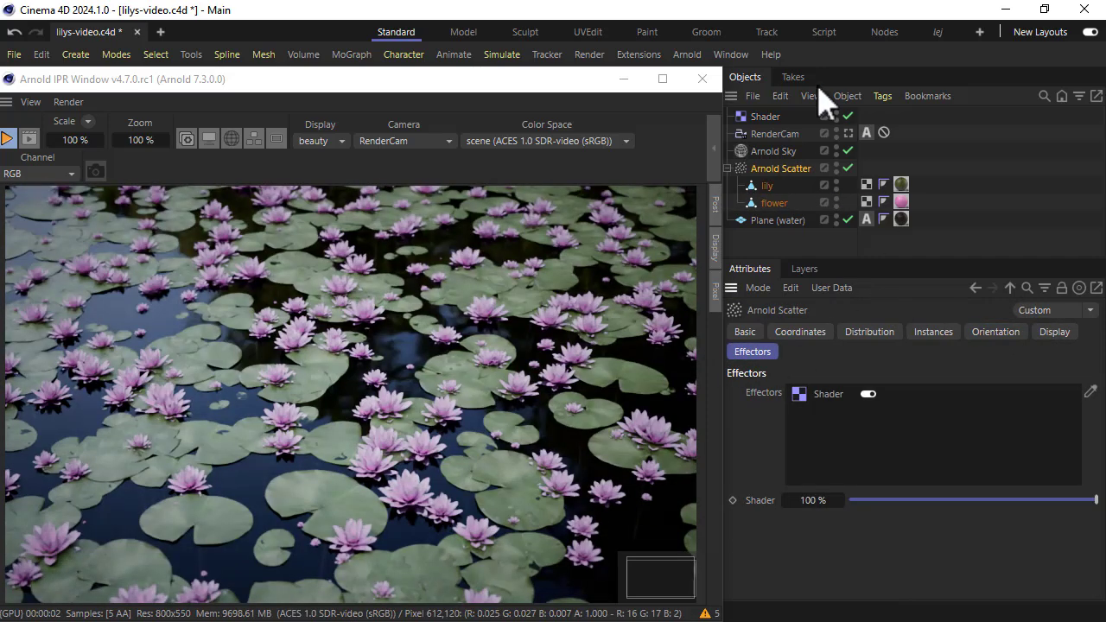
drag(764, 116, 854, 306)
click(933, 332)
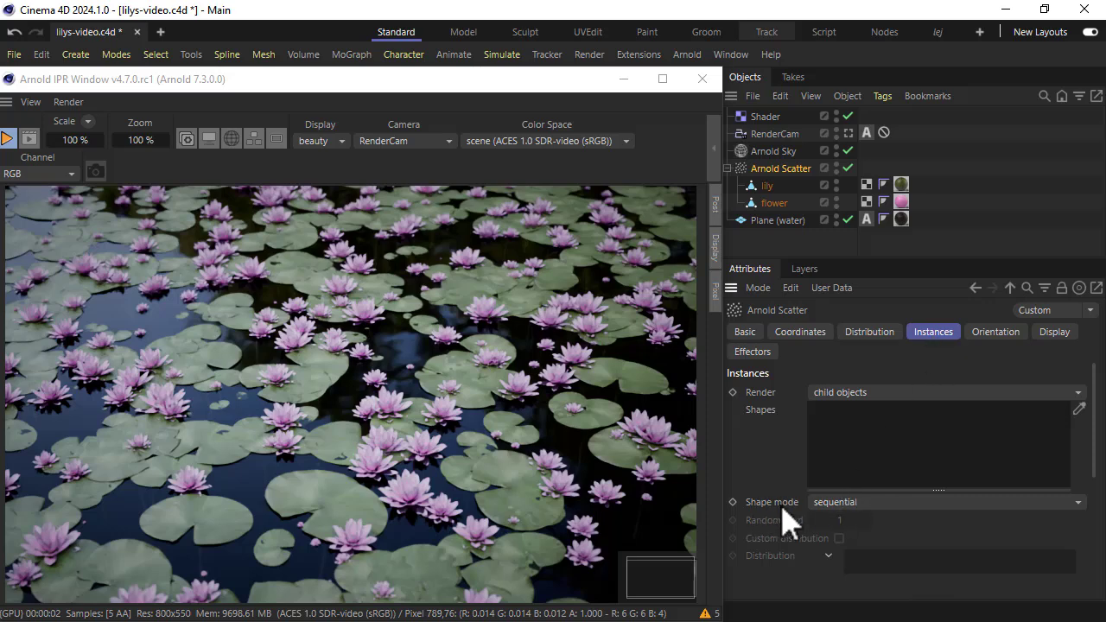
Set Arnold Scatter's Shape mode to effectors and select the Shader effector.
click(831, 505)
click(692, 601)
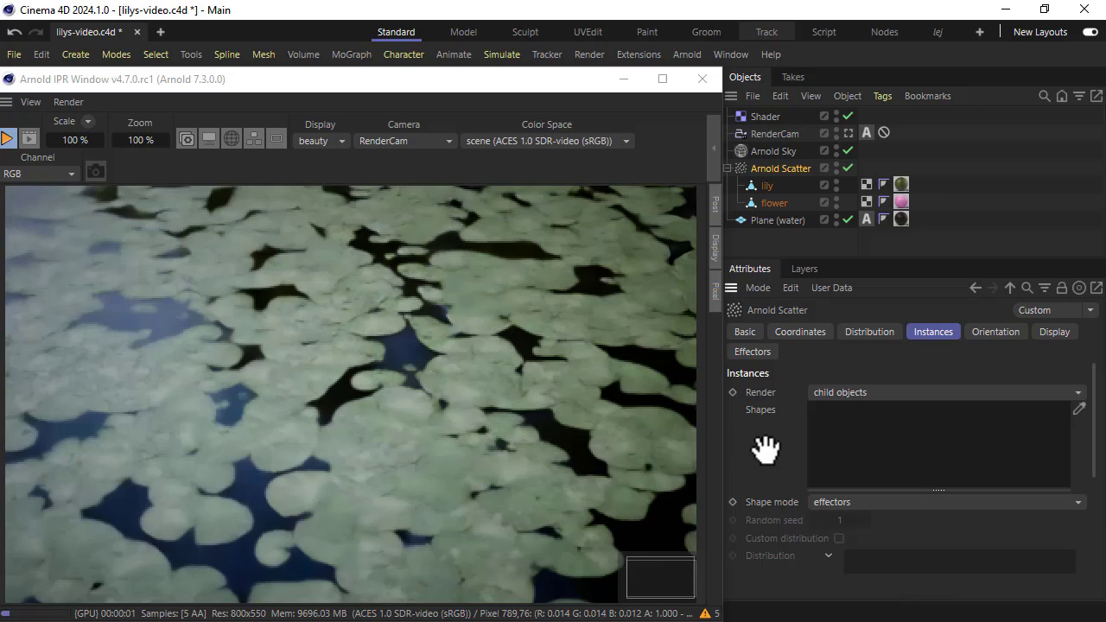
click(766, 118)
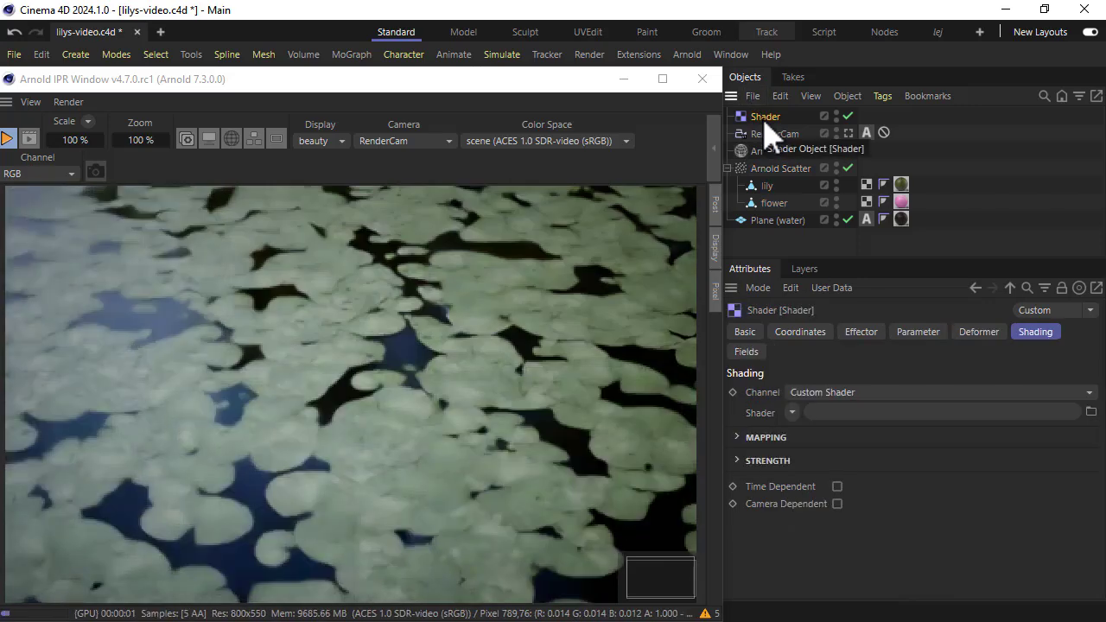
Load a Gradient shader into the Shader effector and set Modify Clone to 100%.
click(791, 412)
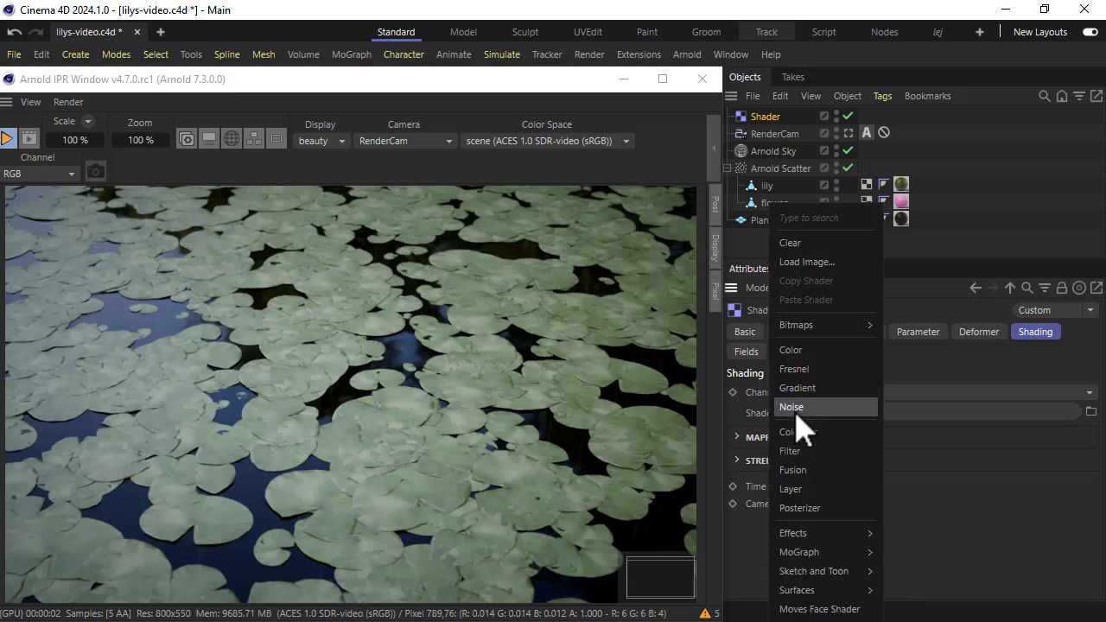
click(797, 390)
click(860, 332)
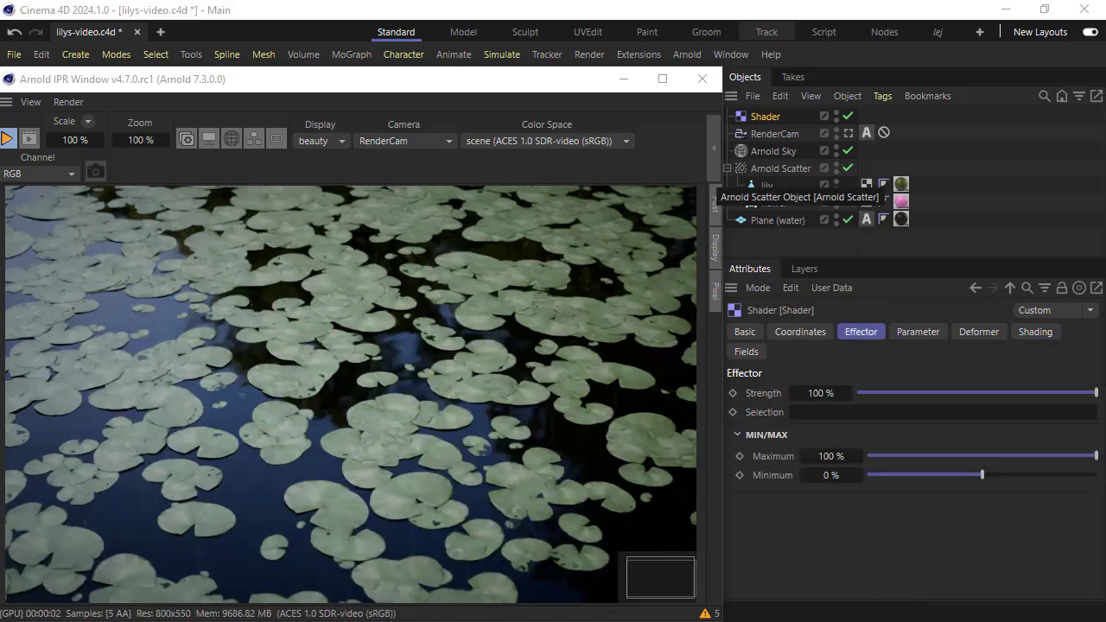
click(917, 334)
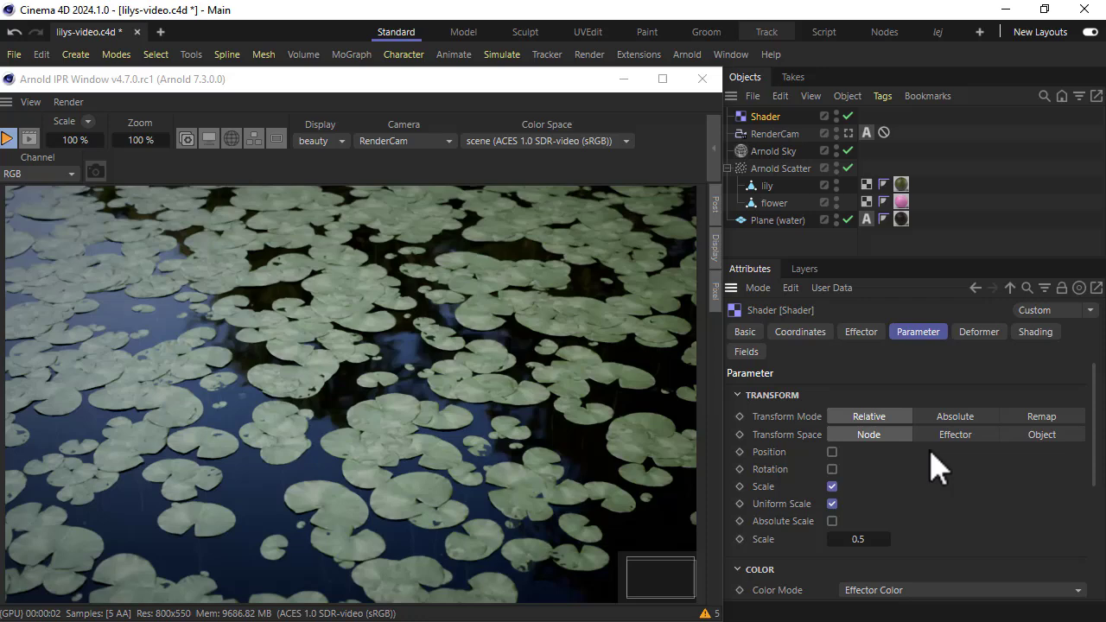
scroll(961, 489, down, 5)
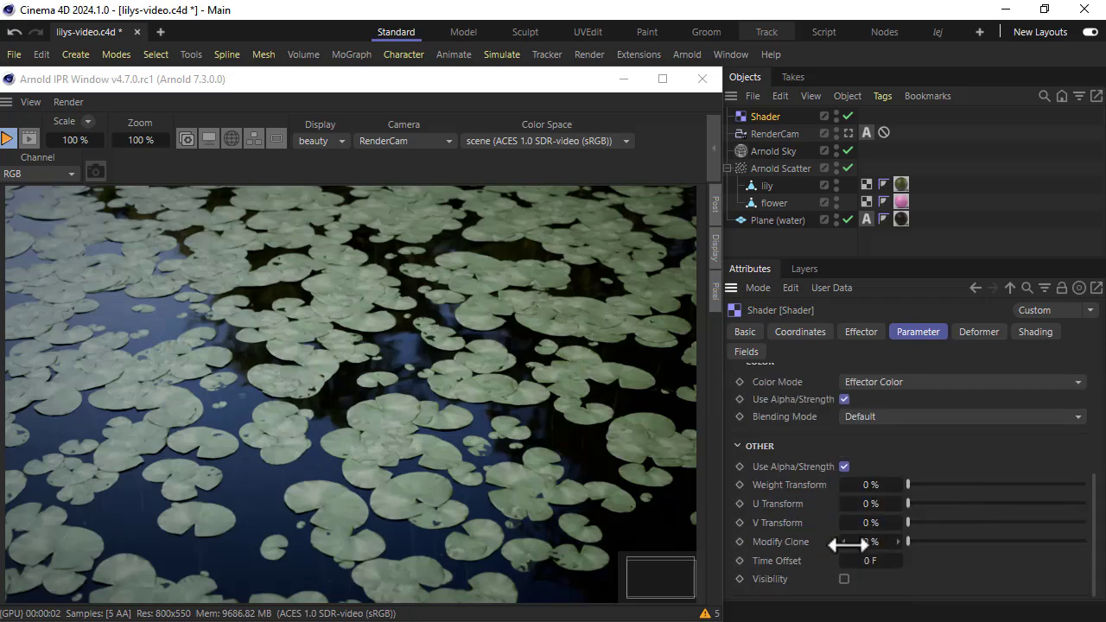
drag(919, 542, 1087, 542)
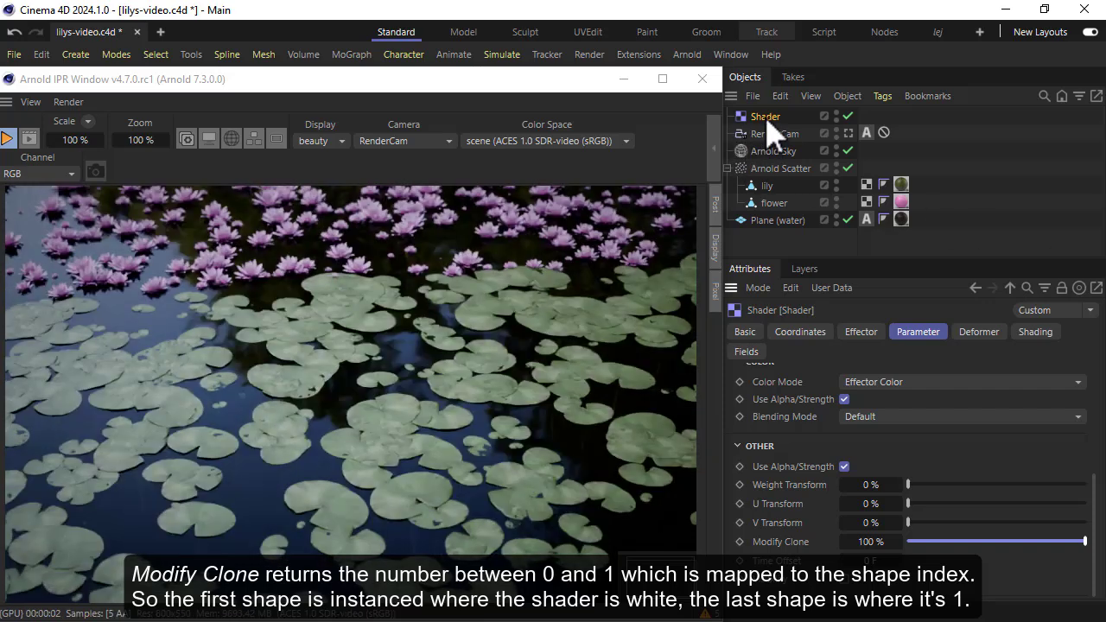
Drag the gradient's white knot left toward the middle.
click(1035, 335)
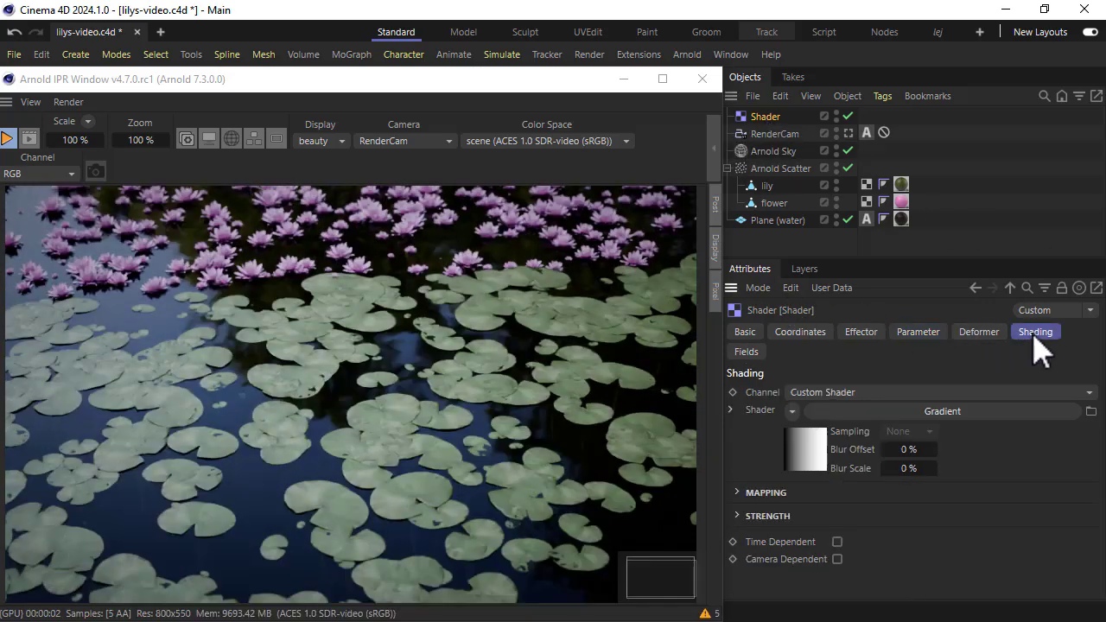
click(802, 453)
drag(1073, 511, 928, 512)
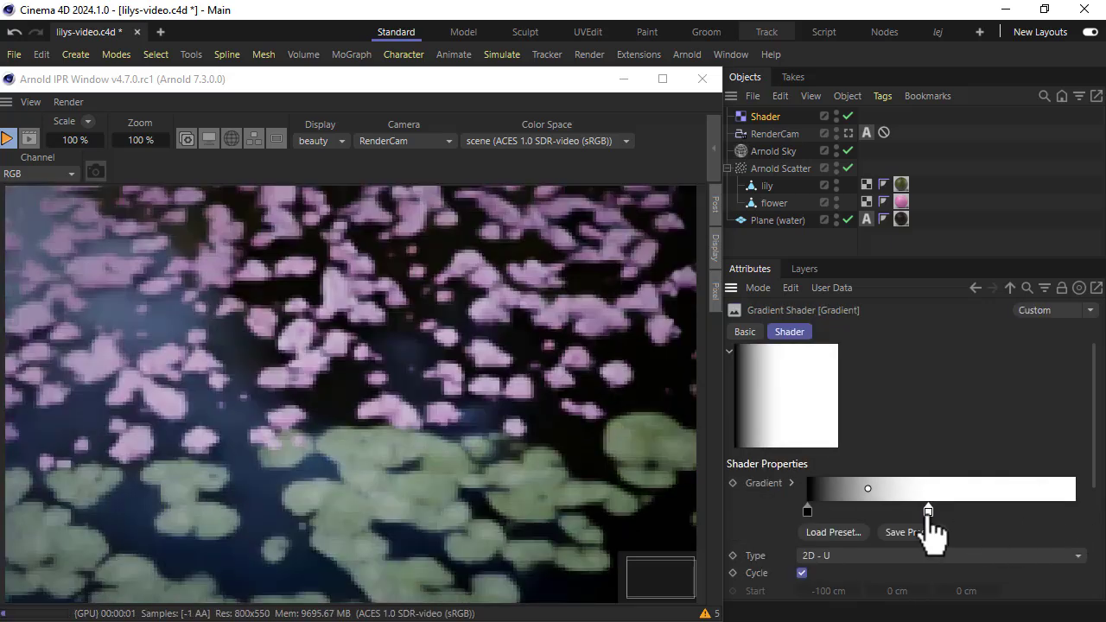
Try 2D - V and 2D - Circular gradient types, reversing the knots to white-to-black.
click(818, 558)
click(714, 365)
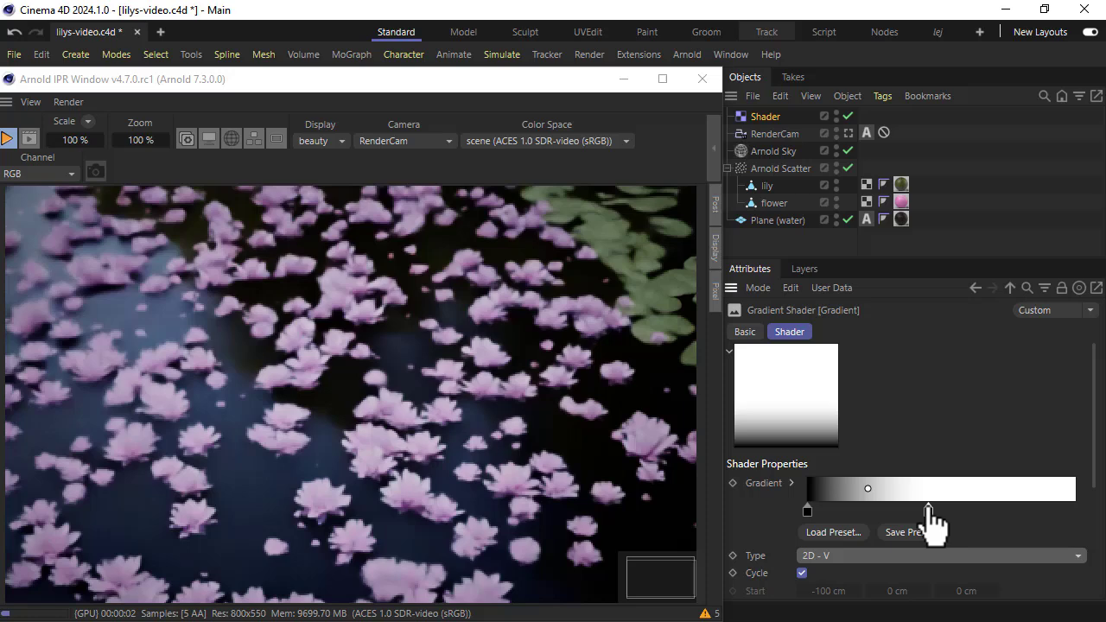
drag(929, 509, 1074, 510)
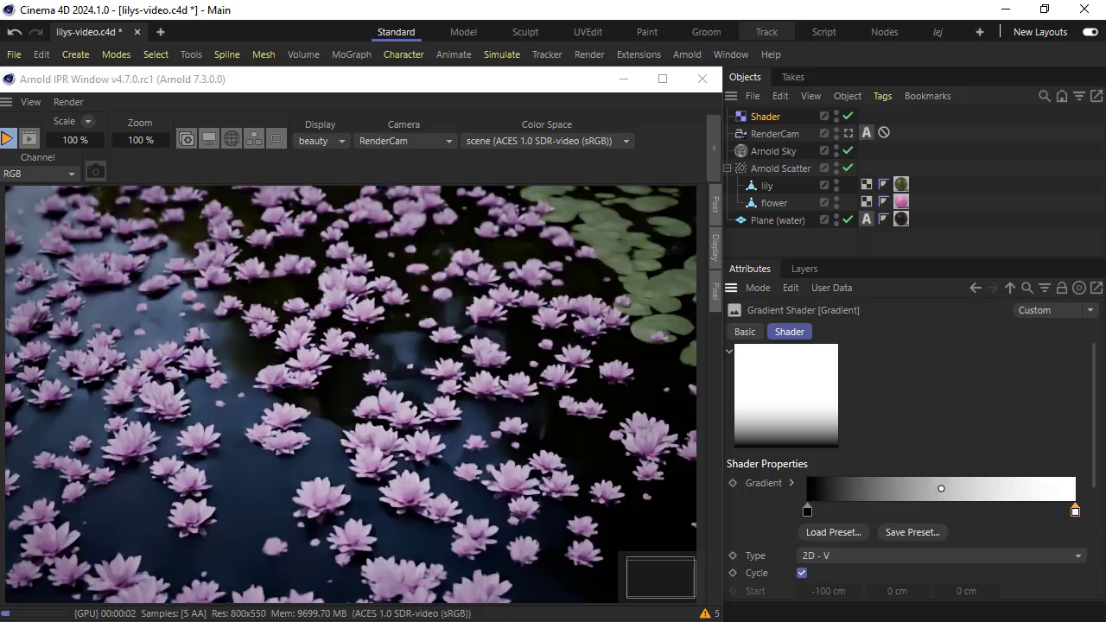
click(833, 557)
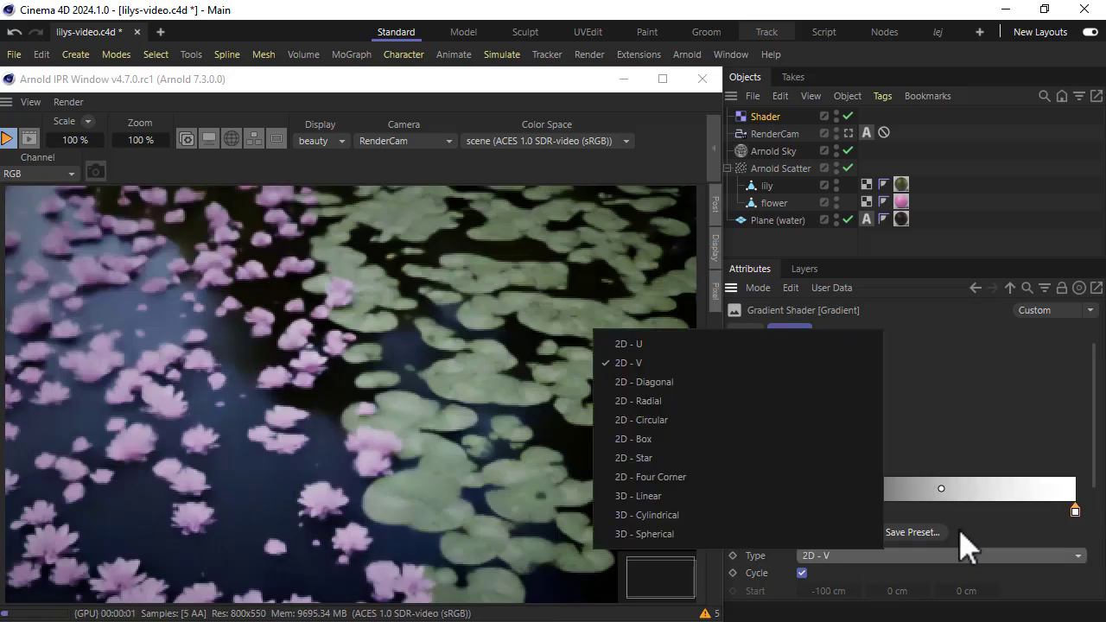
click(690, 420)
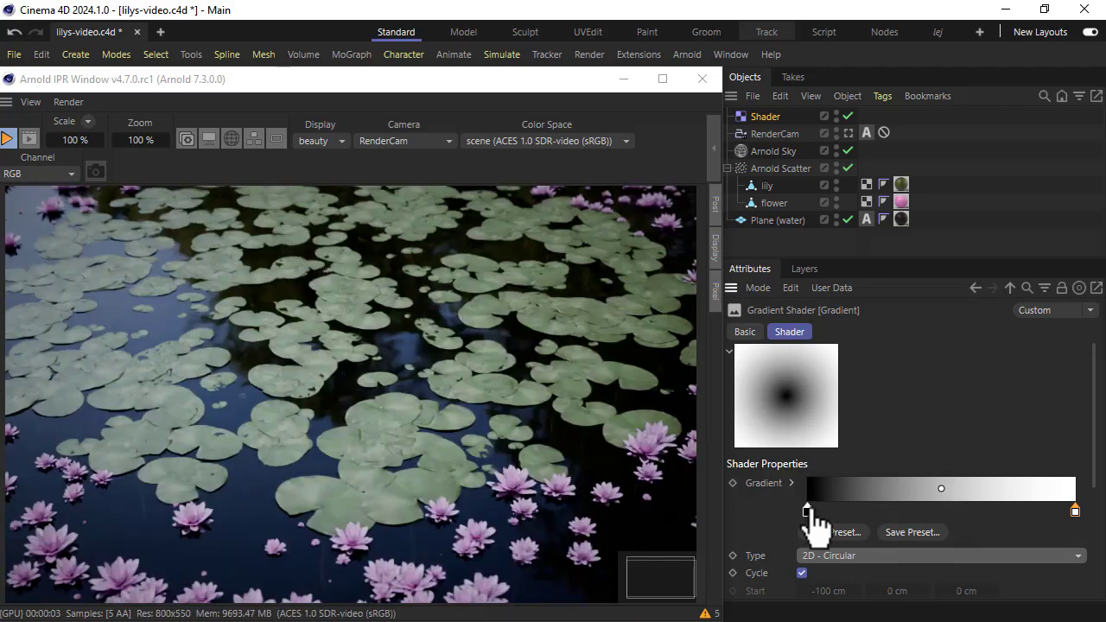
drag(809, 511, 1067, 513)
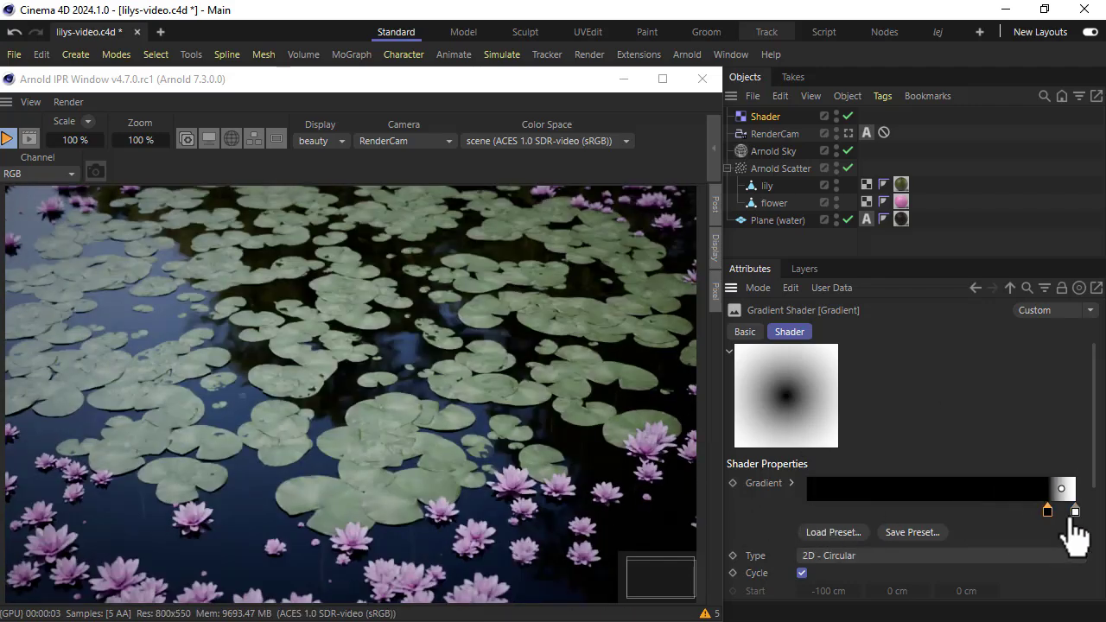
click(807, 511)
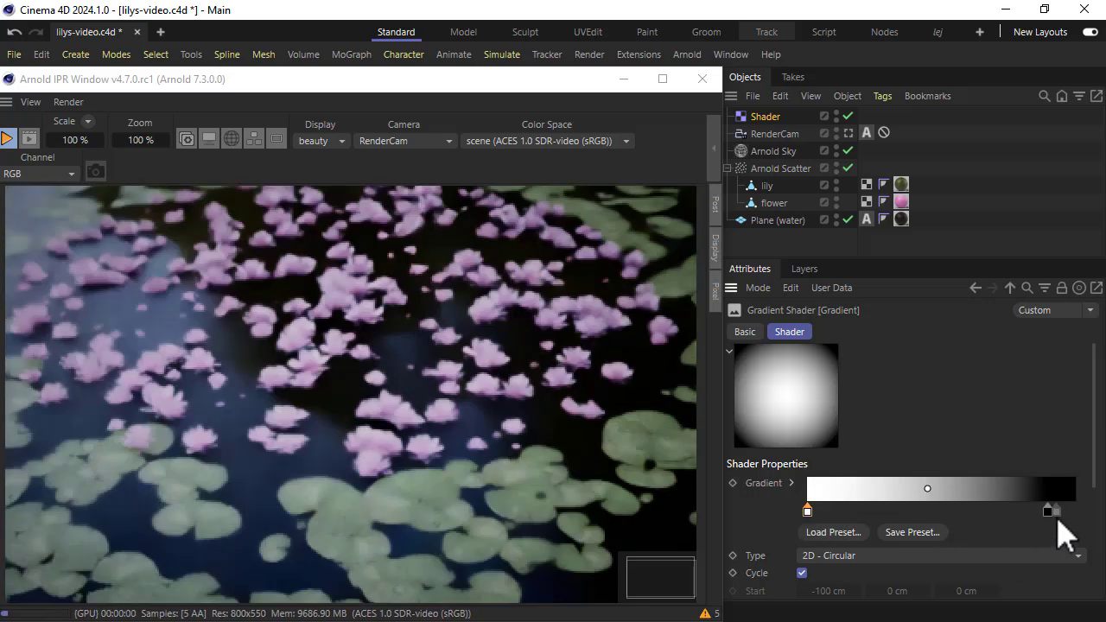
drag(1048, 512, 1075, 511)
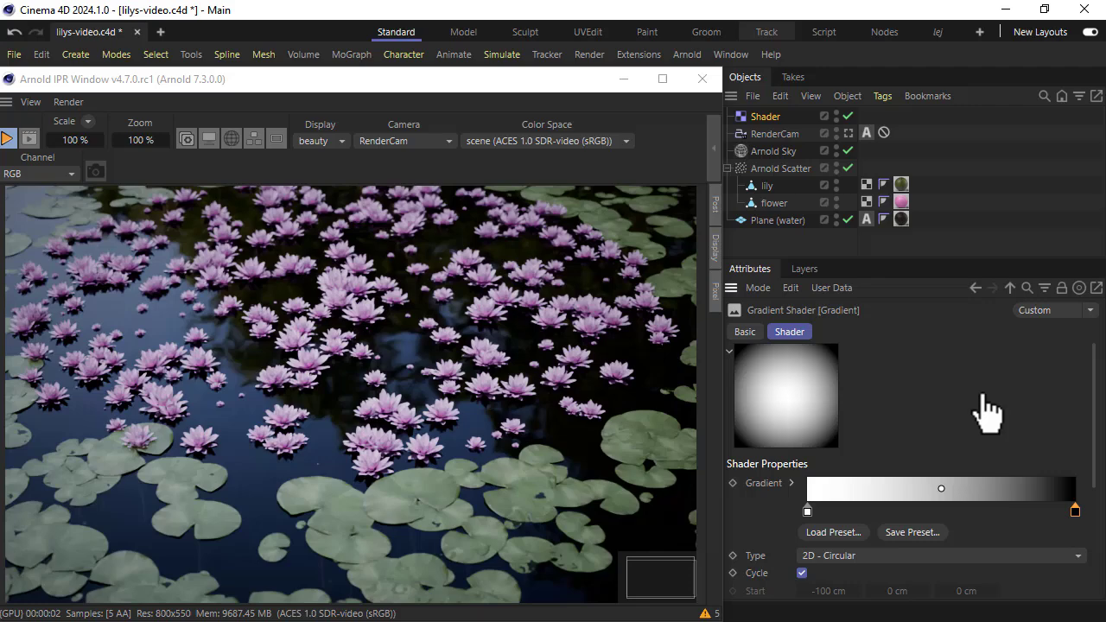
Switch the gradient type to 3D - Cylindrical, then 3D - Spherical.
click(872, 557)
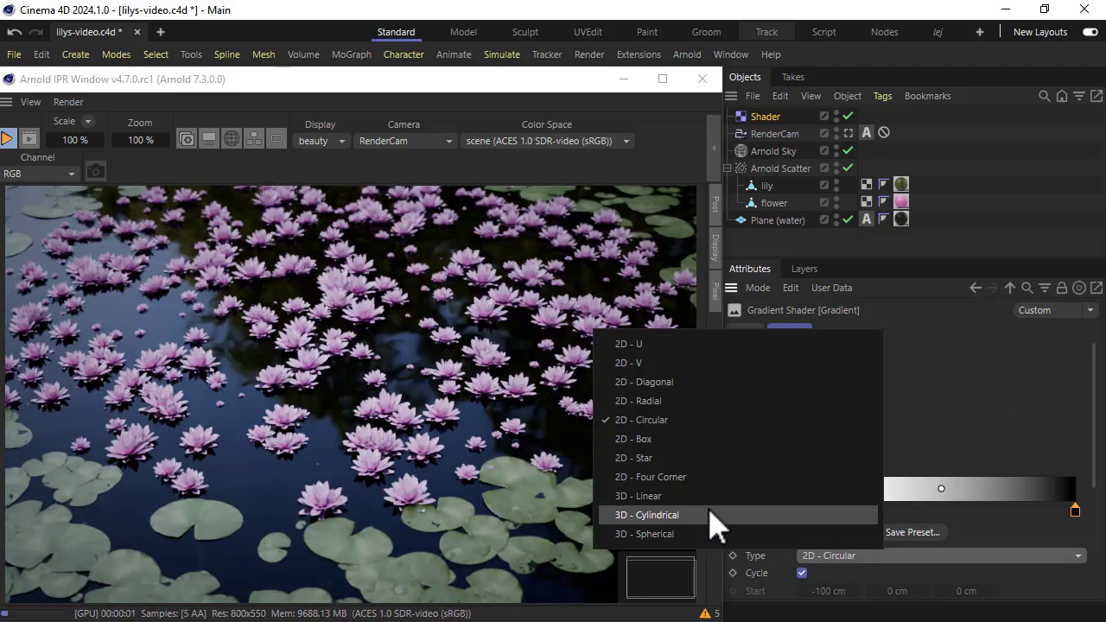
click(710, 515)
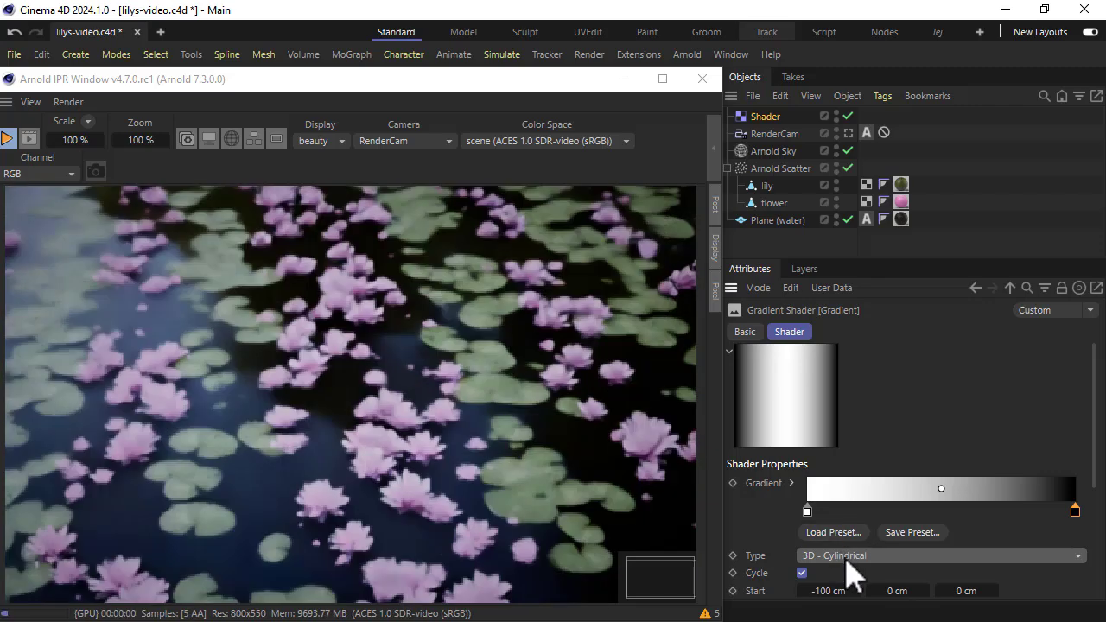
click(847, 557)
click(708, 539)
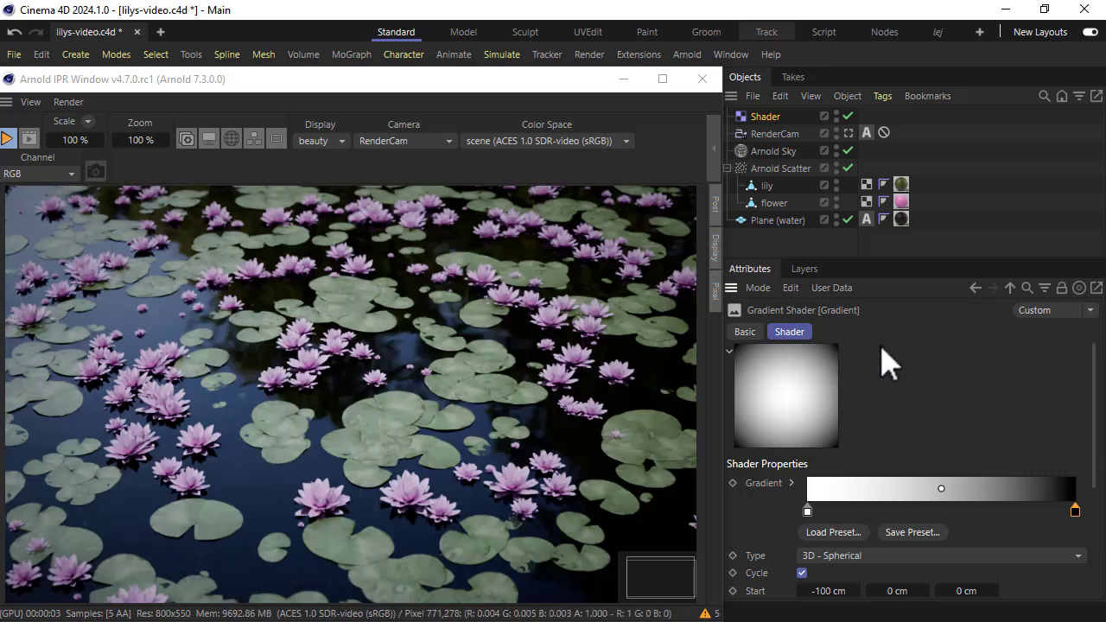
Replace the effector's Gradient with a Noise shader and open its properties.
click(975, 288)
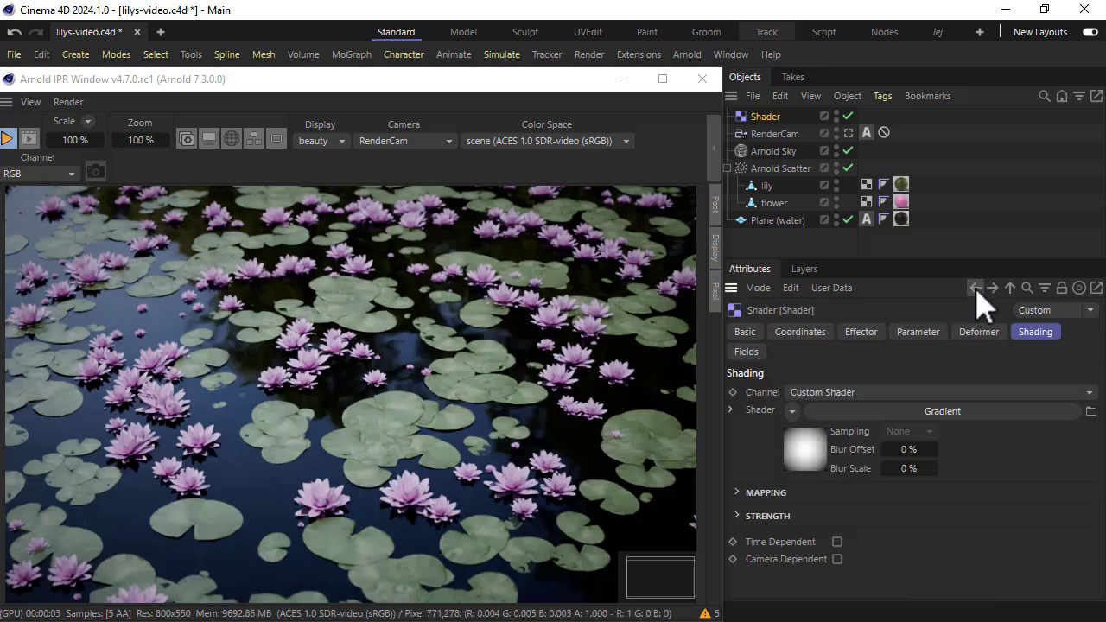
click(790, 412)
click(807, 408)
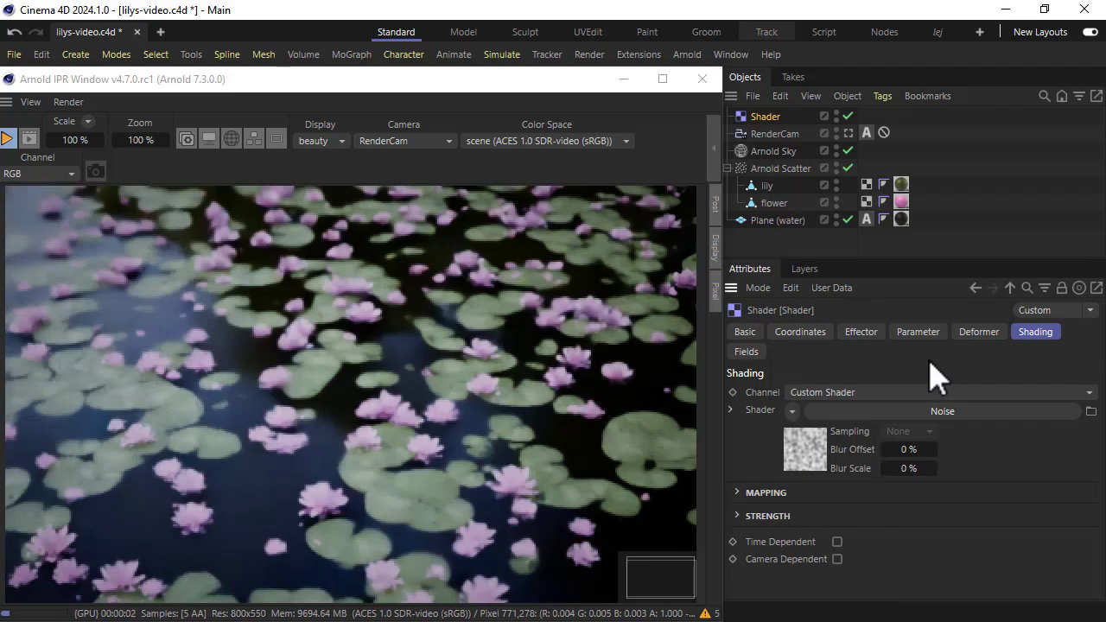
click(812, 451)
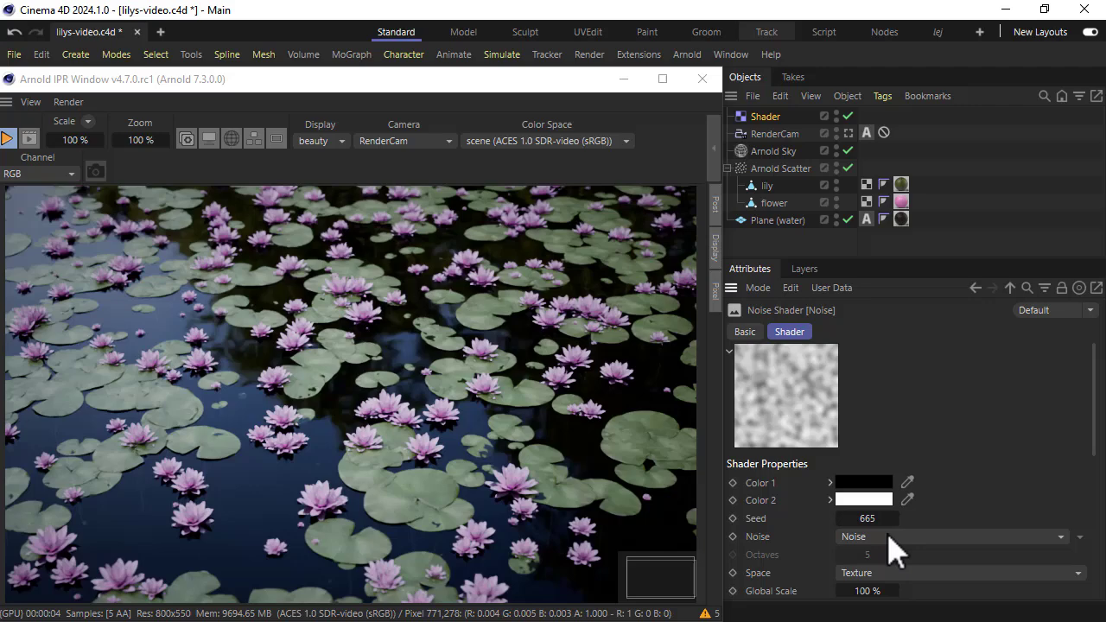
Try the Poxo noise type, then set the noise type back to Noise.
click(891, 537)
click(713, 414)
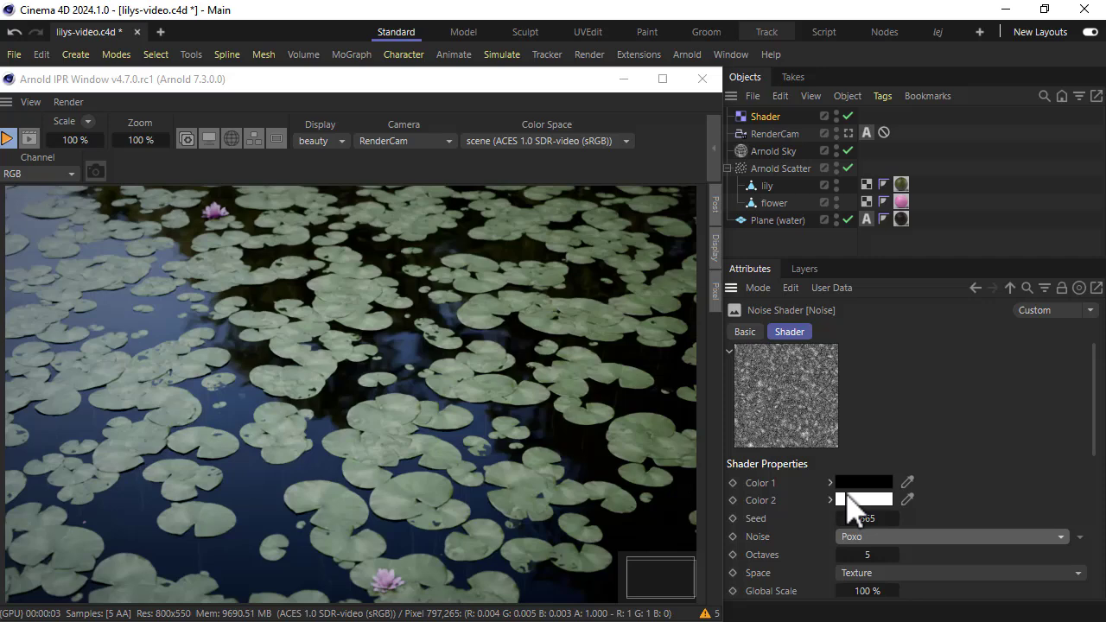
click(881, 538)
click(768, 335)
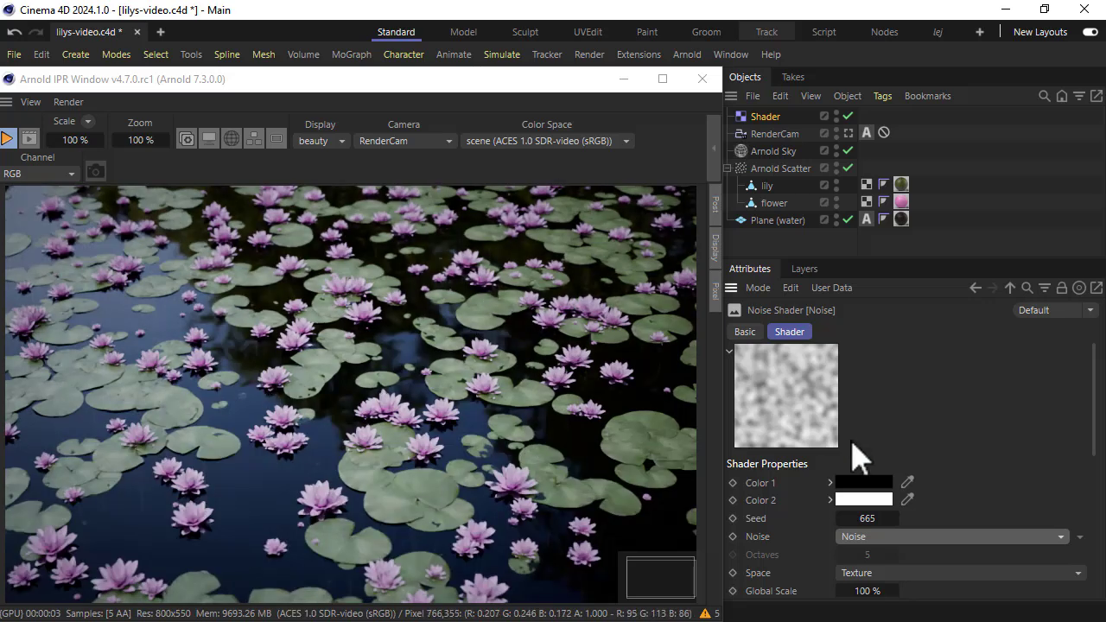
Add a Spherical Field to the Shader effector's Fields list.
click(765, 119)
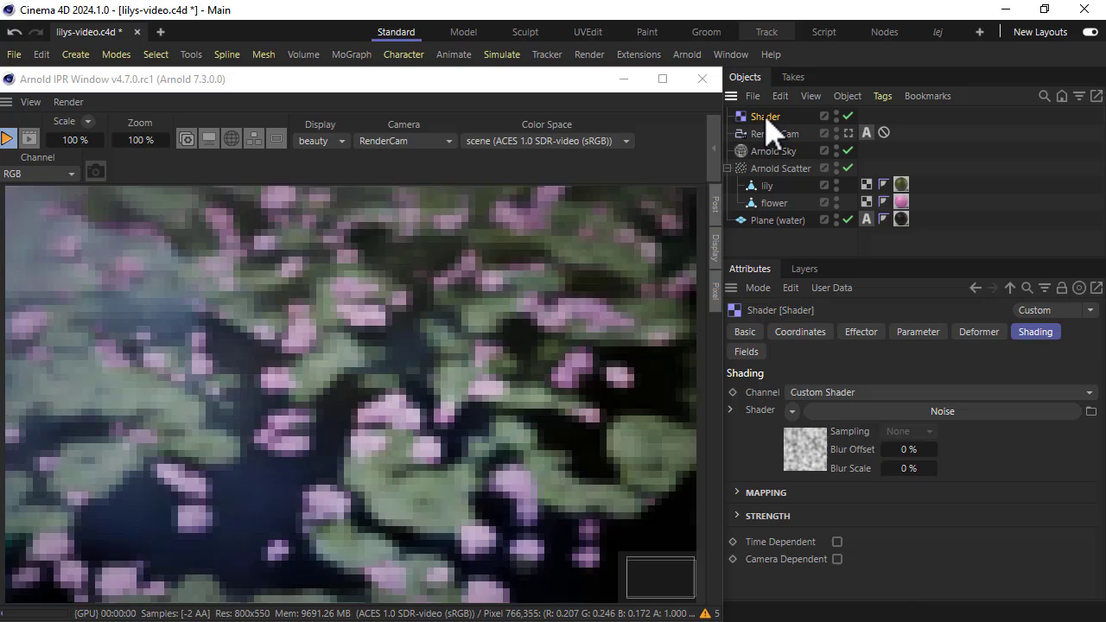
click(755, 353)
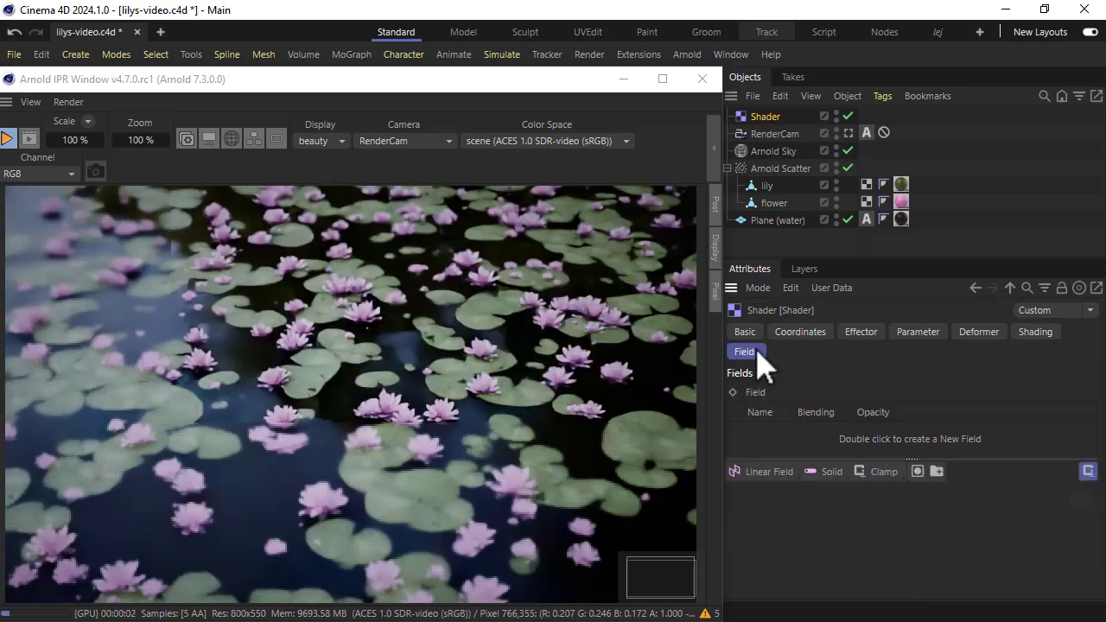
double_click(939, 436)
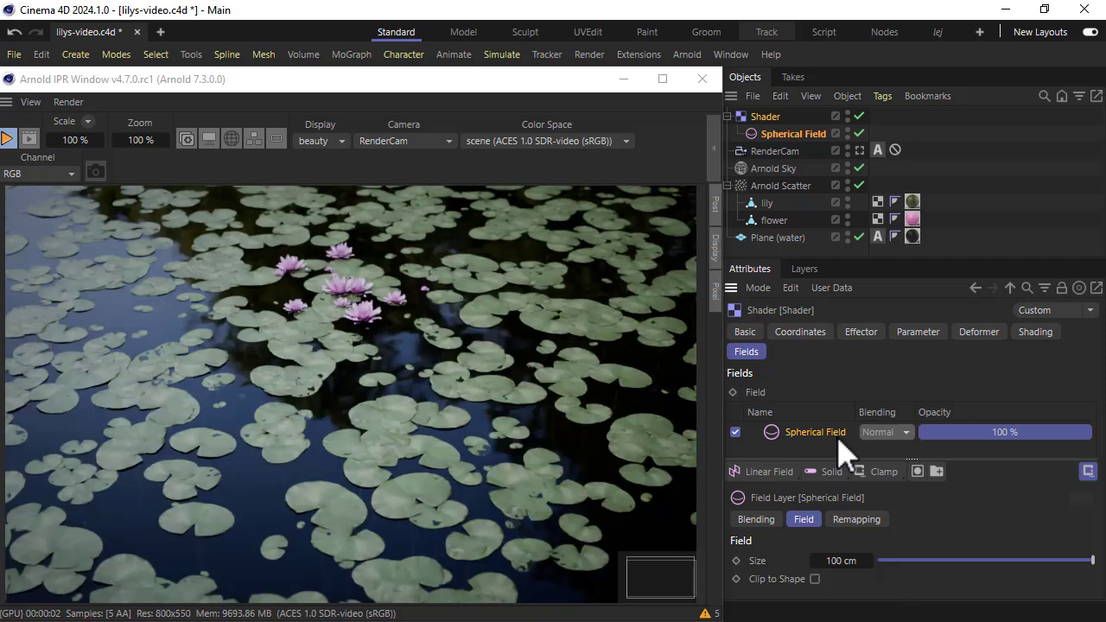
Set the Spherical Field's size to 200 cm, then 300 cm.
click(842, 561)
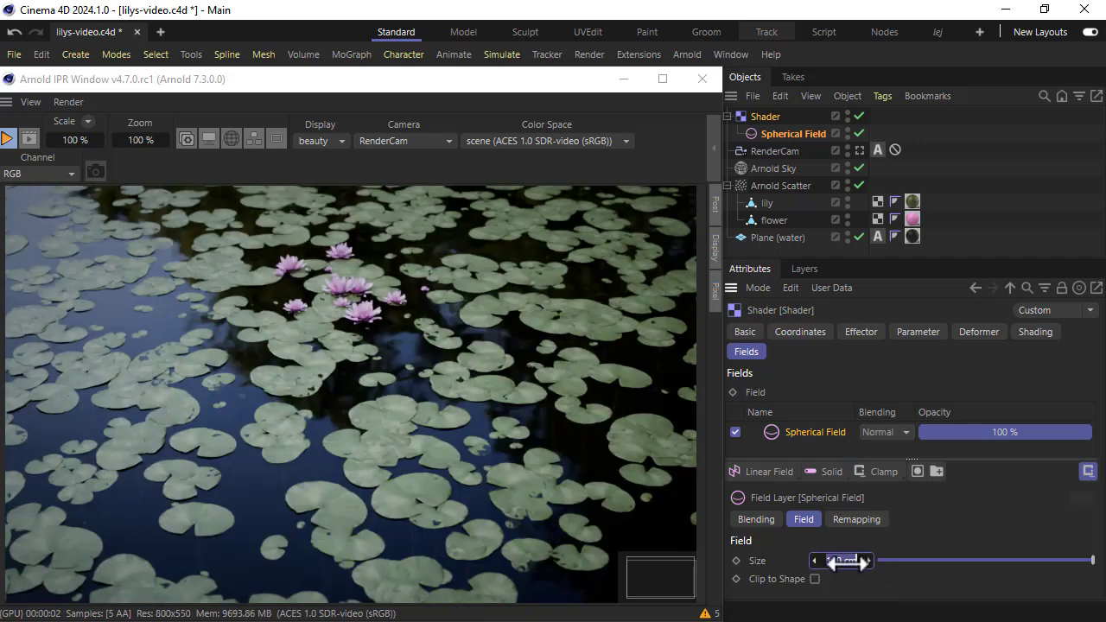
text(200)
key(Return)
click(843, 560)
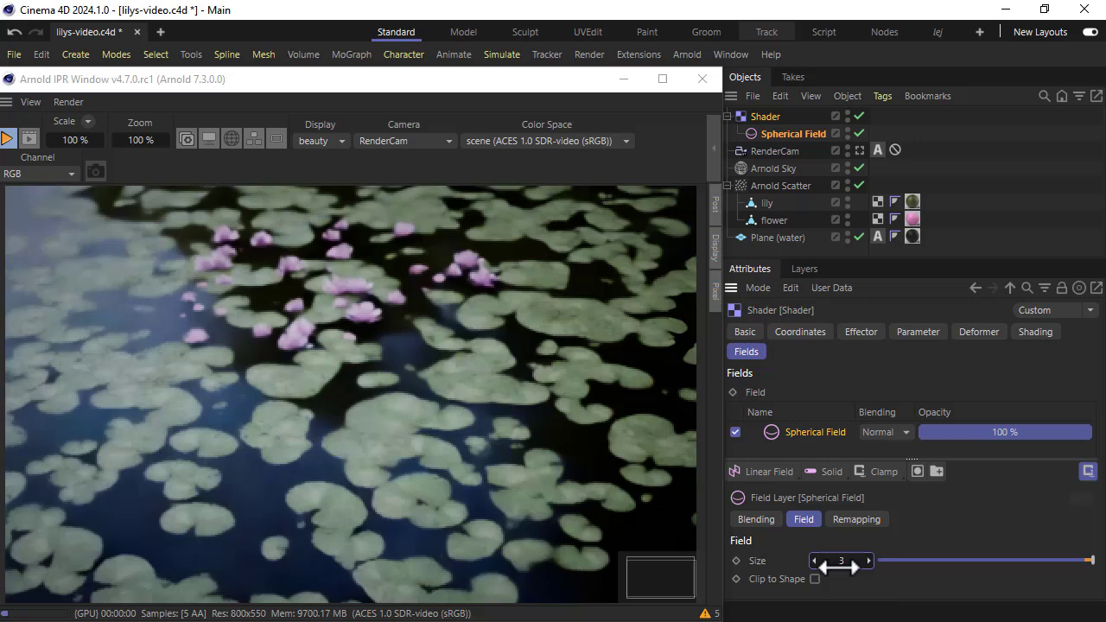
text(300)
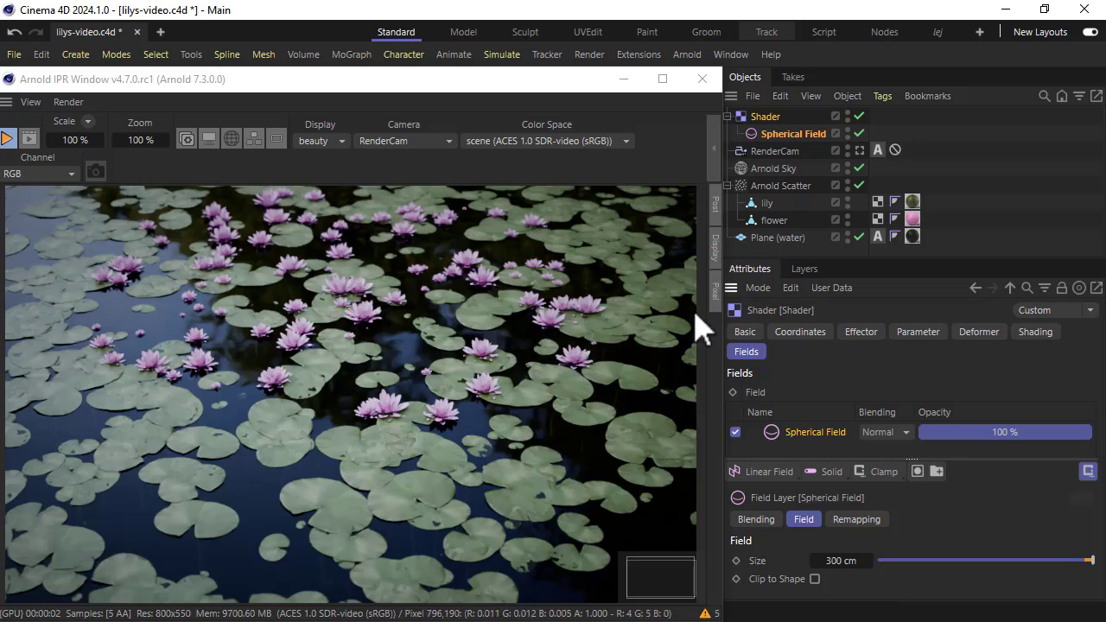
click(765, 116)
Replace the Shader effector's Noise shader with a white Color shader to gather flowers centrally.
click(1035, 332)
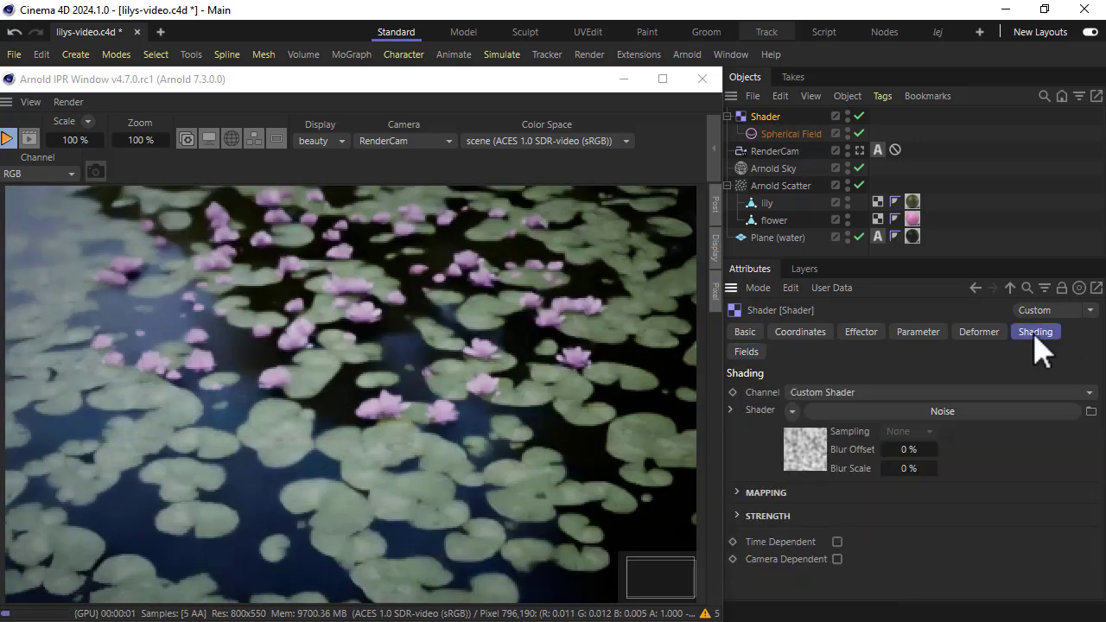
click(791, 411)
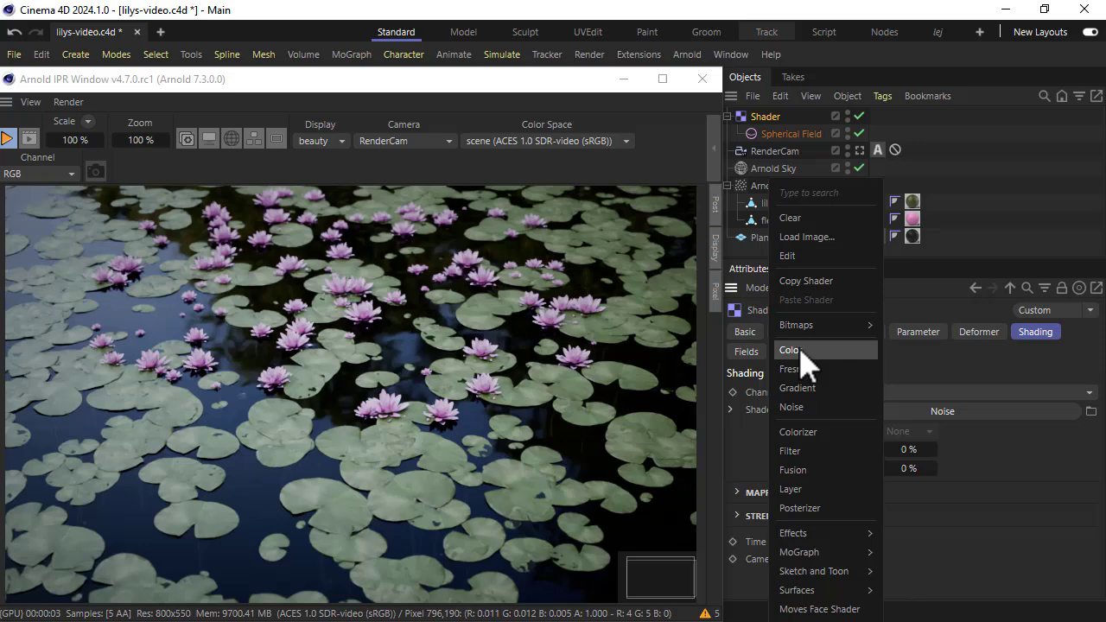
click(800, 352)
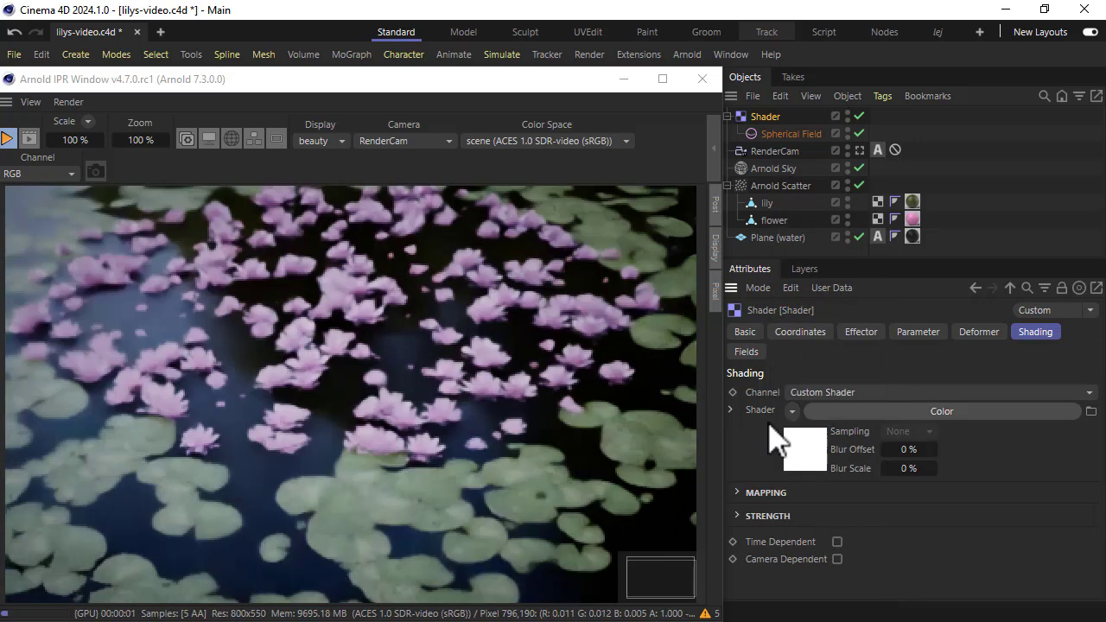